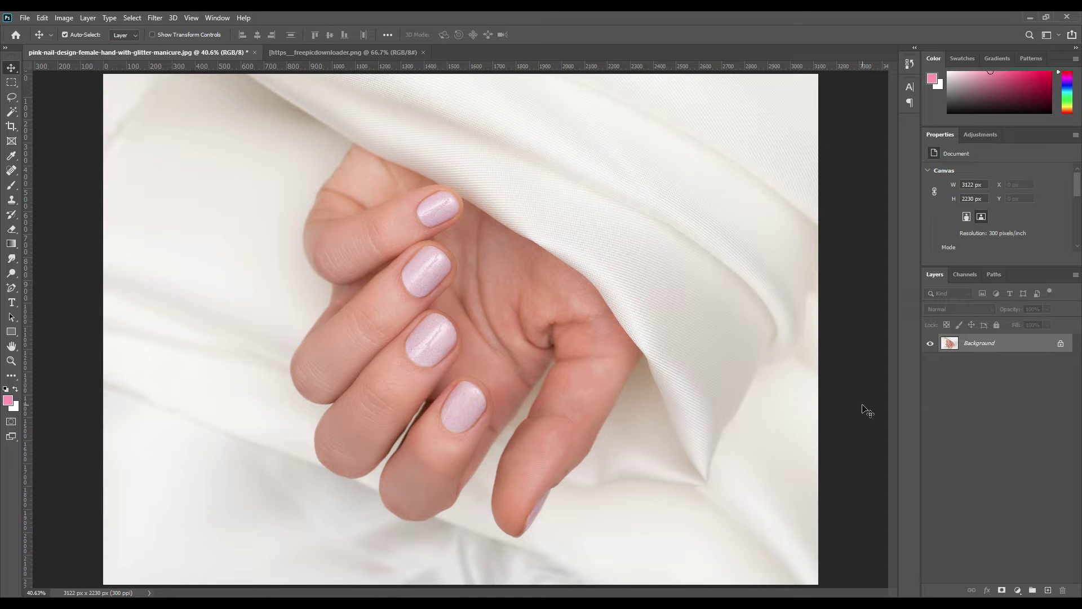
Step: Select the Pen Tool in Shape mode and zoom in on the top fingernail
left_click(13, 289)
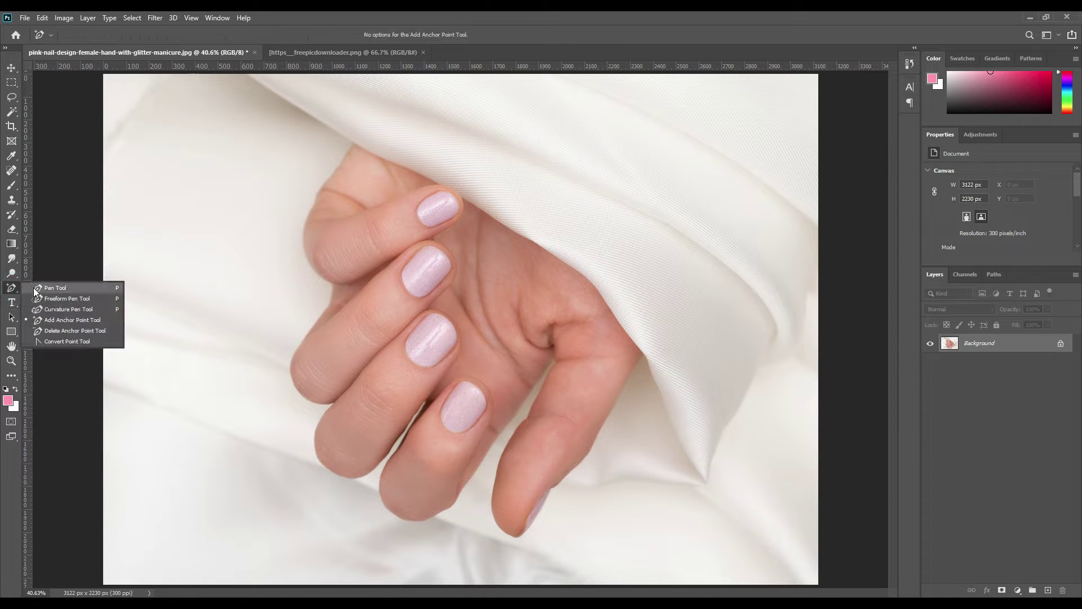
left_click(65, 291)
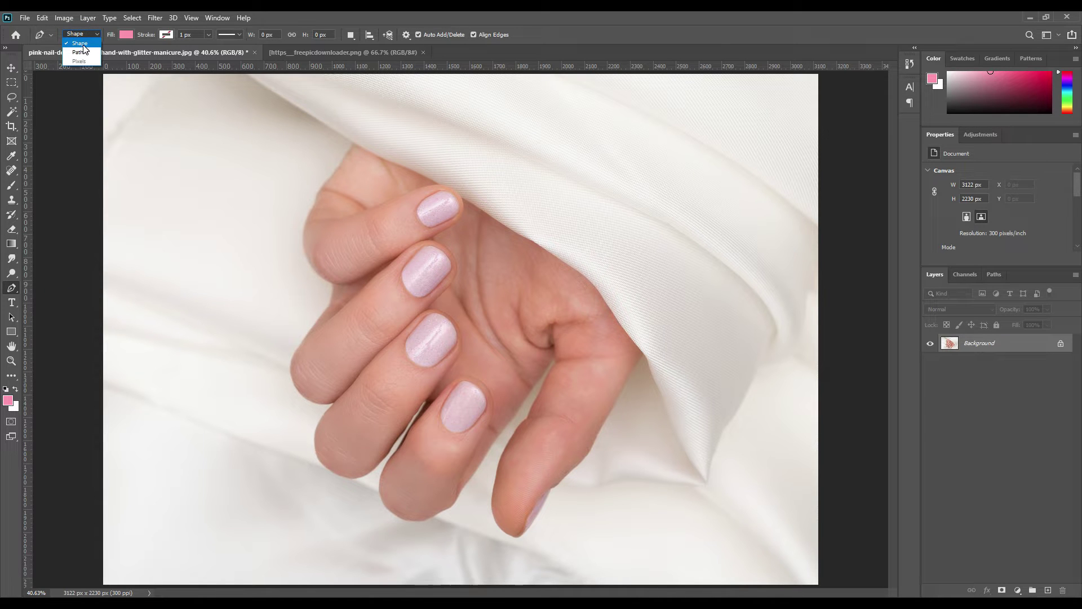
left_click(83, 48)
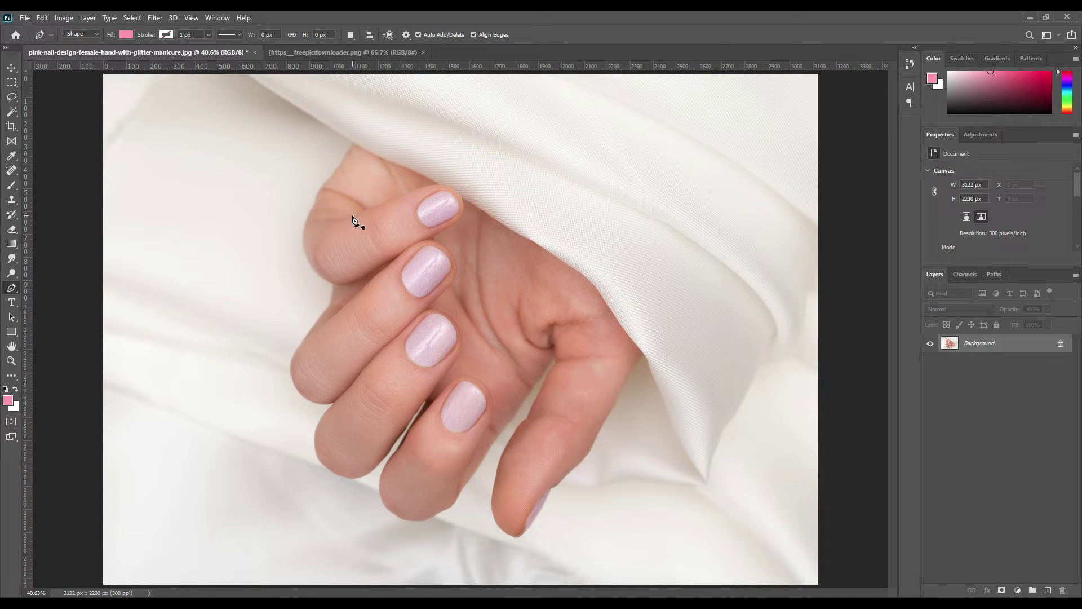
key("ctrl+plus")
key("ctrl+plus")
key("ctrl+plus")
key("ctrl+plus")
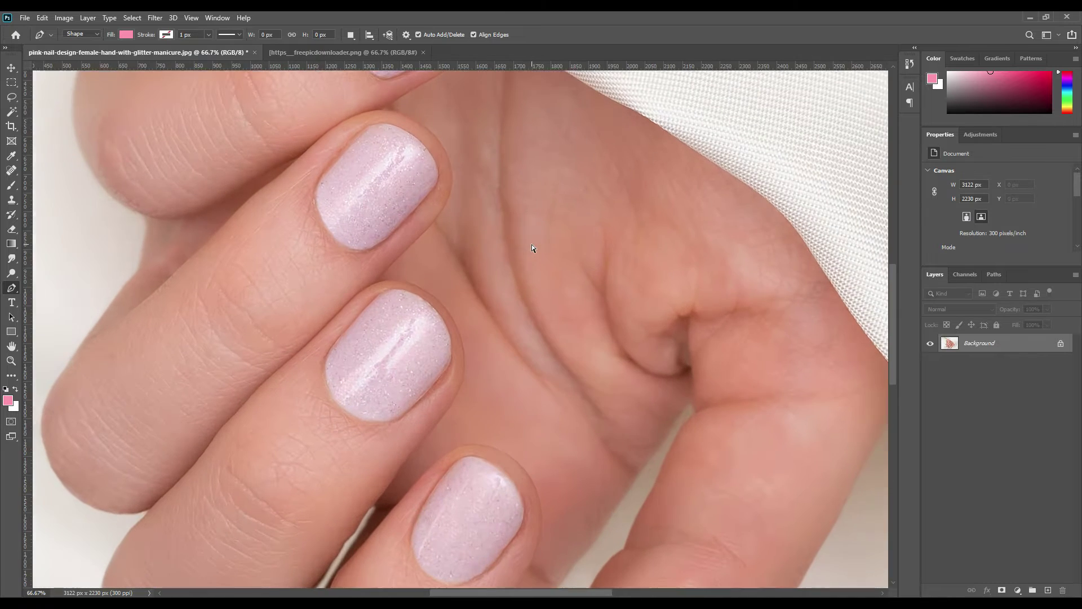
left_click_drag(515, 249, 425, 411)
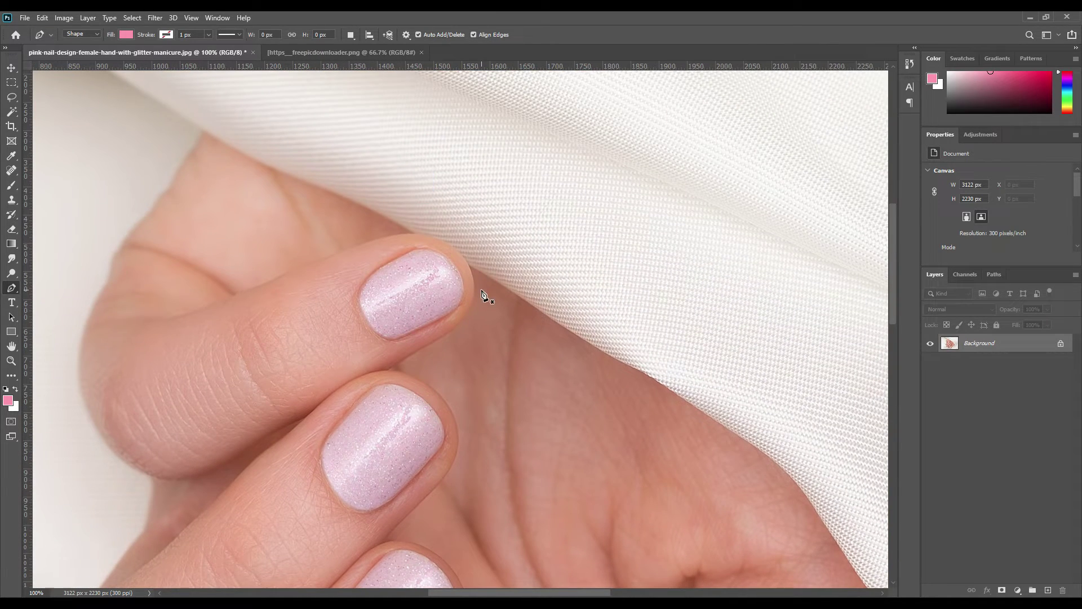
key("ctrl+plus")
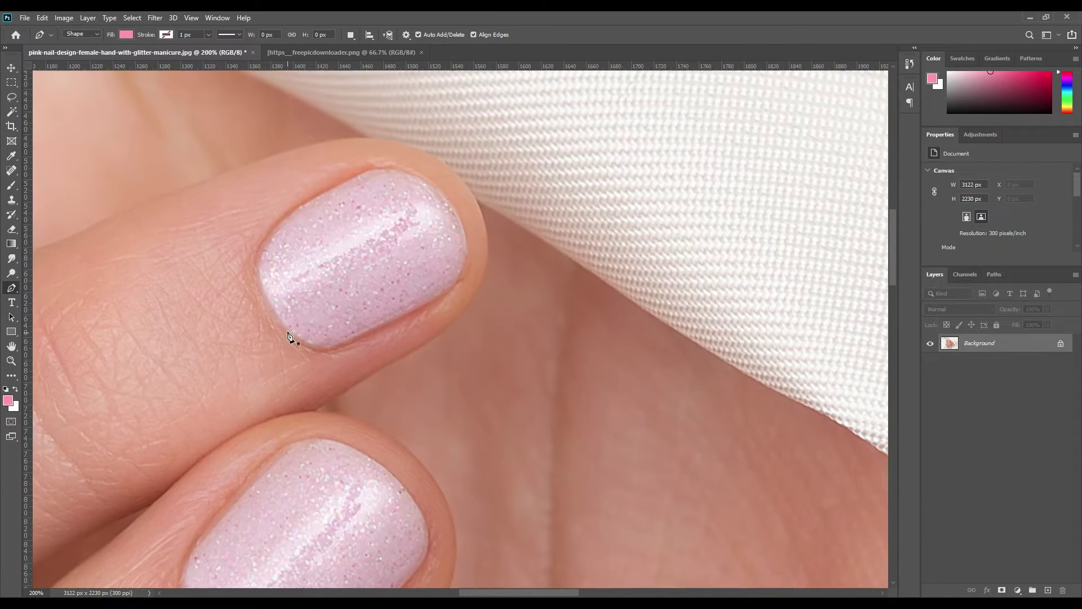
Step: Trace a six-point pink shape around the top fingernail on a new Shape 1 layer
left_click(297, 208)
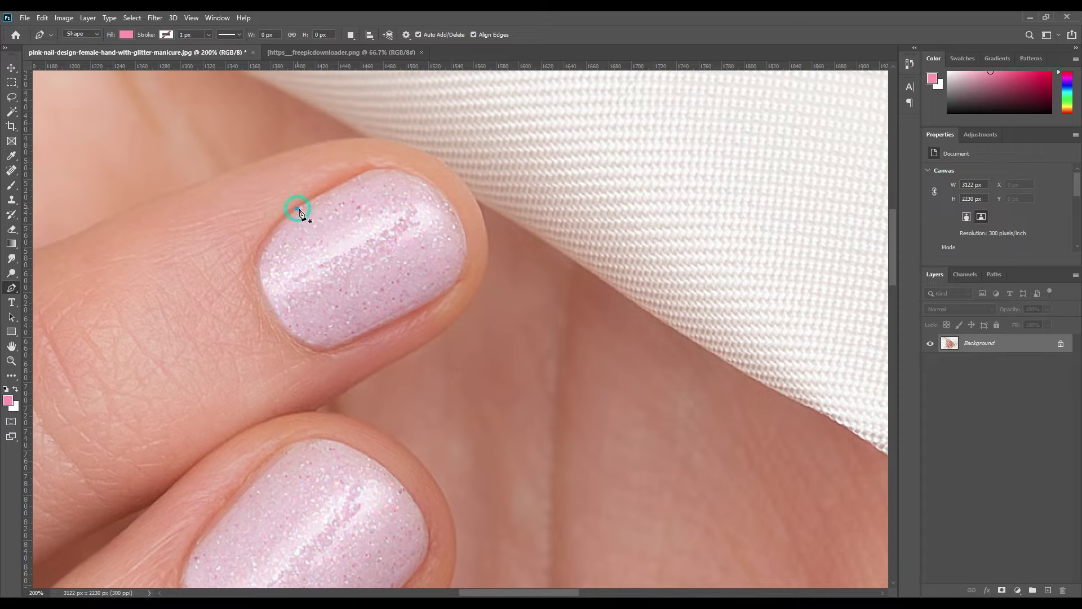
left_click(432, 187)
left_click(444, 291)
left_click(349, 338)
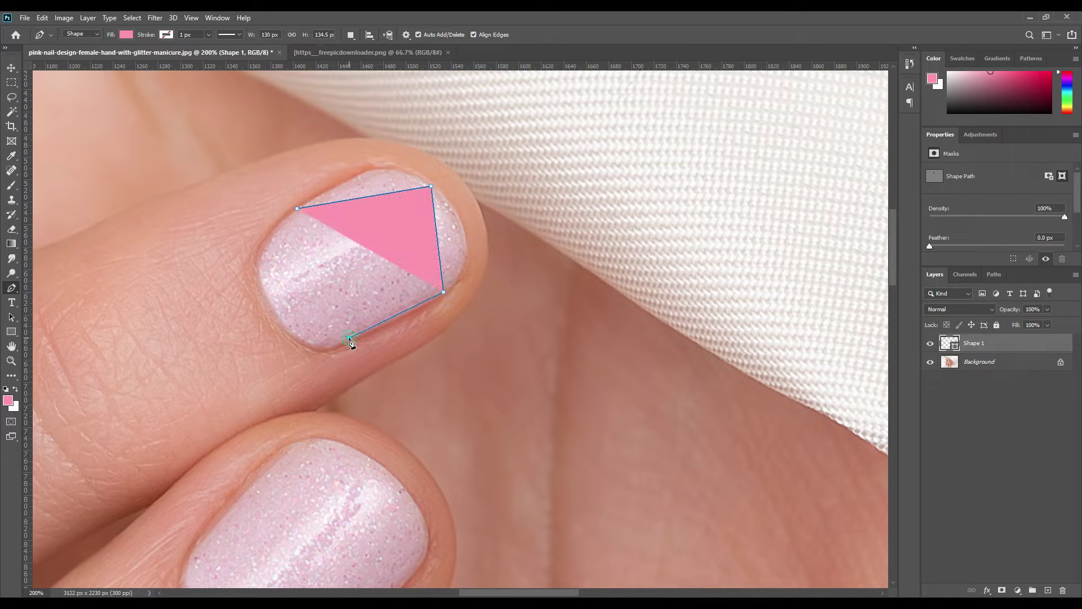
left_click(288, 329)
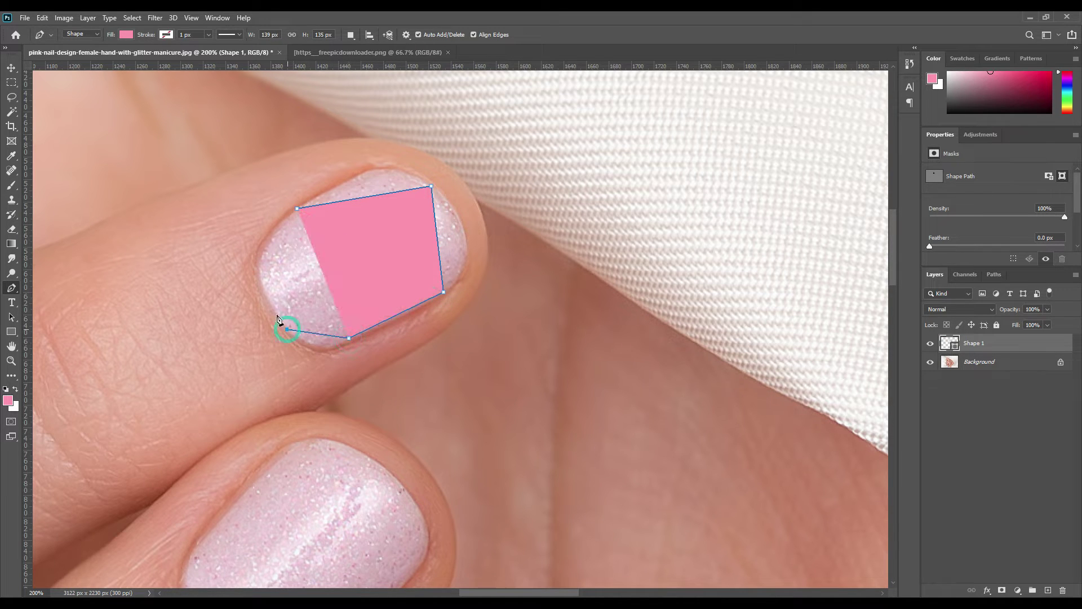
left_click(266, 240)
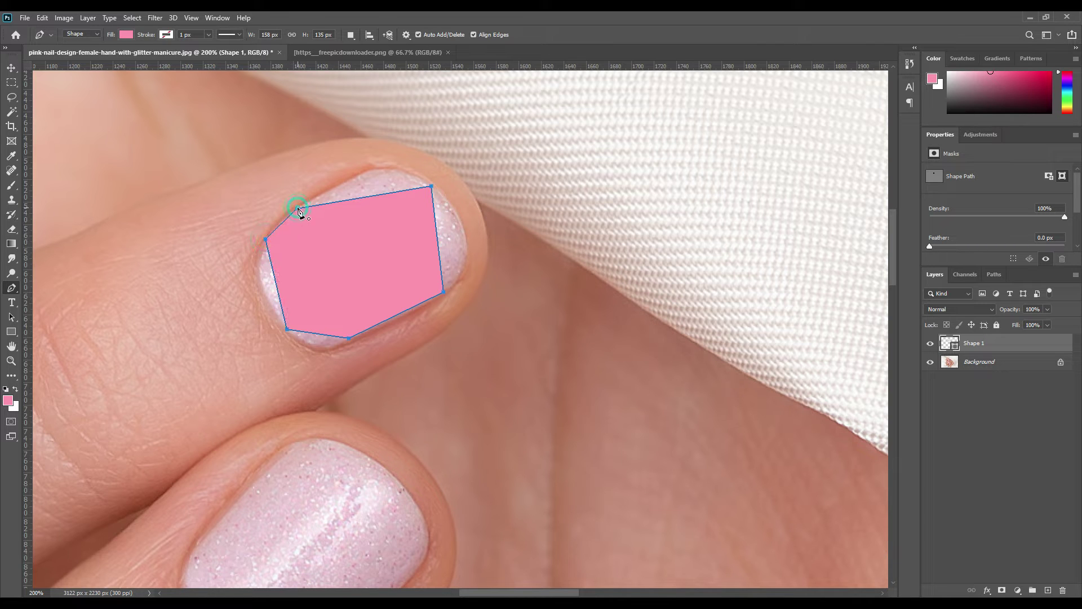
right_click(12, 287)
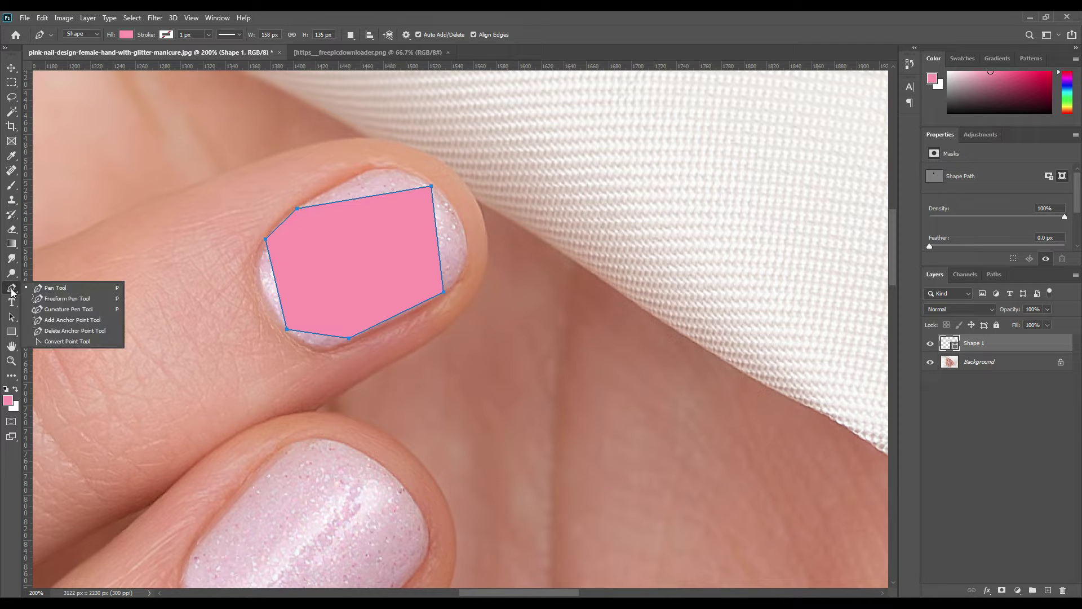
left_click(44, 320)
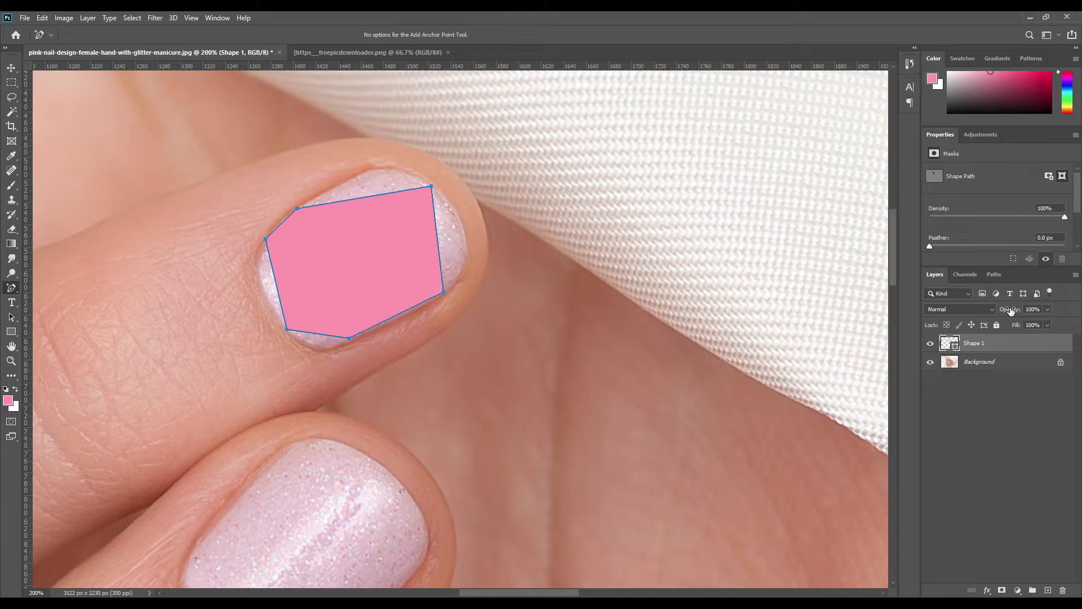
Step: Set Shape 1 to 0% opacity and curve the path's top and right edges to the nail
left_click_drag(1012, 310, 1, 352)
right_click(11, 289)
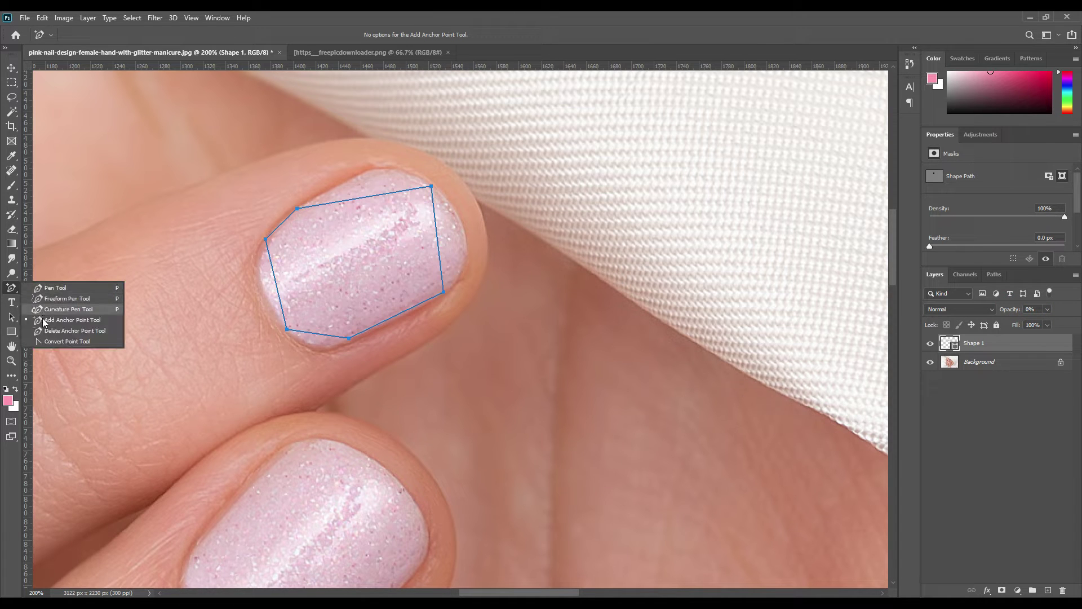
left_click(59, 323)
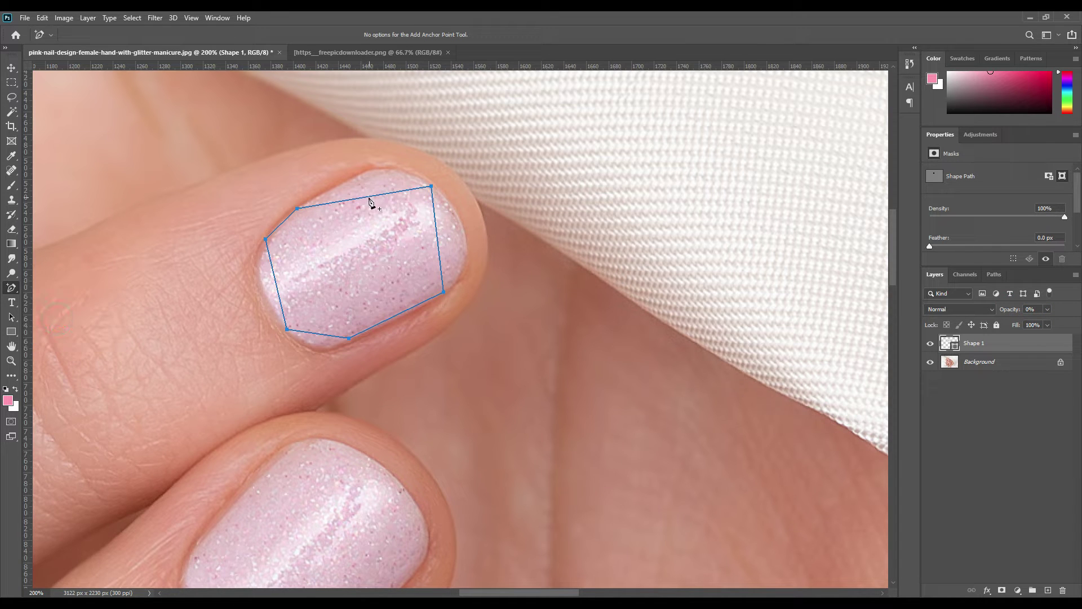
left_click_drag(381, 195, 380, 173)
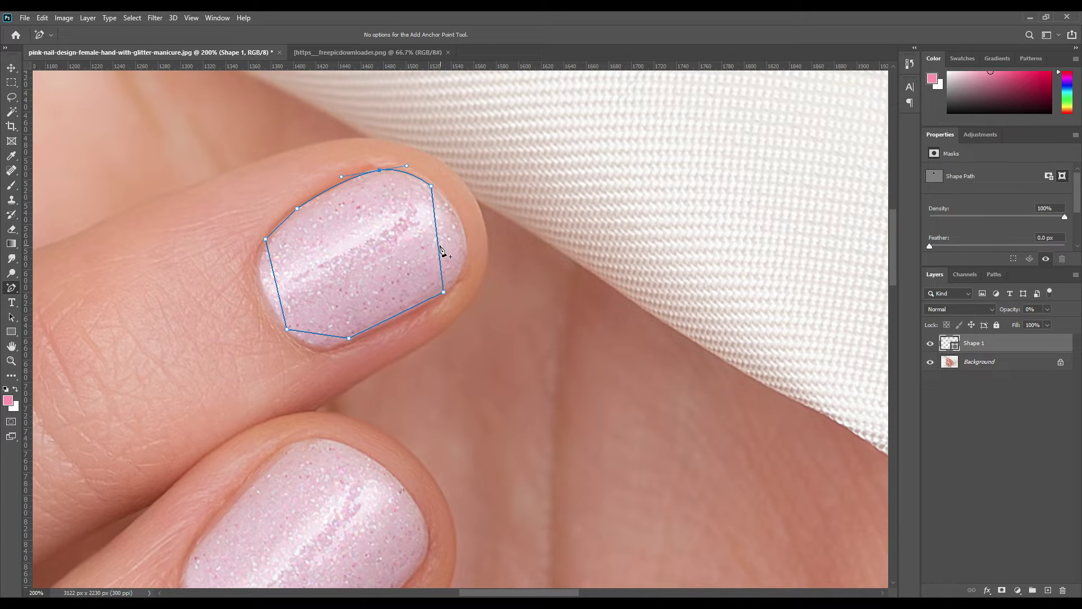
left_click_drag(439, 248, 461, 206)
left_click_drag(470, 272, 469, 275)
Step: Add and drag anchor points so the bottom, left and upper-left edges follow the nail
left_click(428, 302)
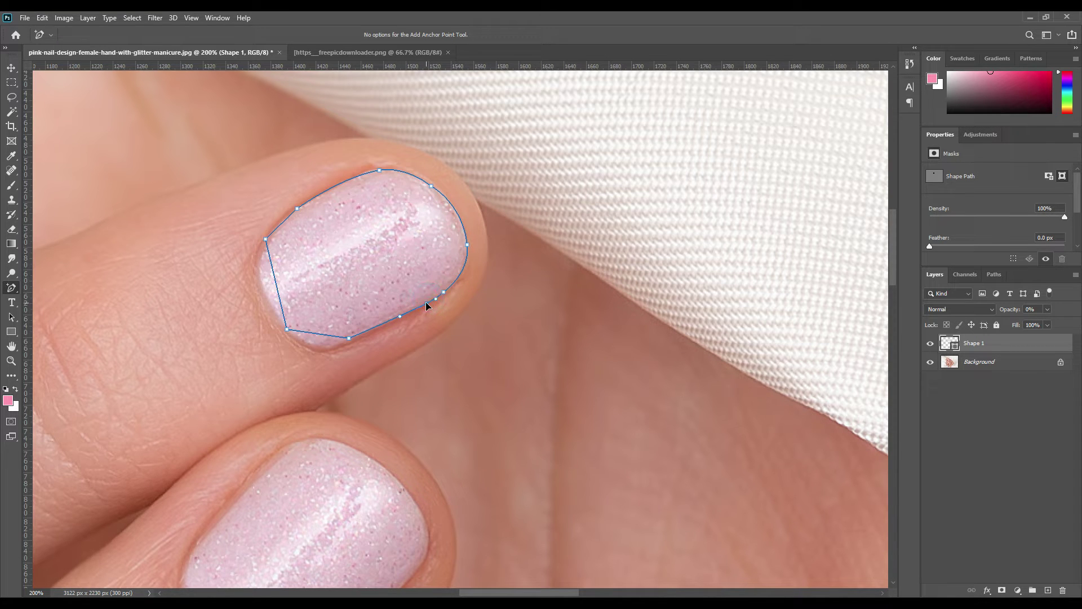
left_click(349, 338)
left_click_drag(320, 334, 319, 349)
left_click_drag(274, 274, 258, 276)
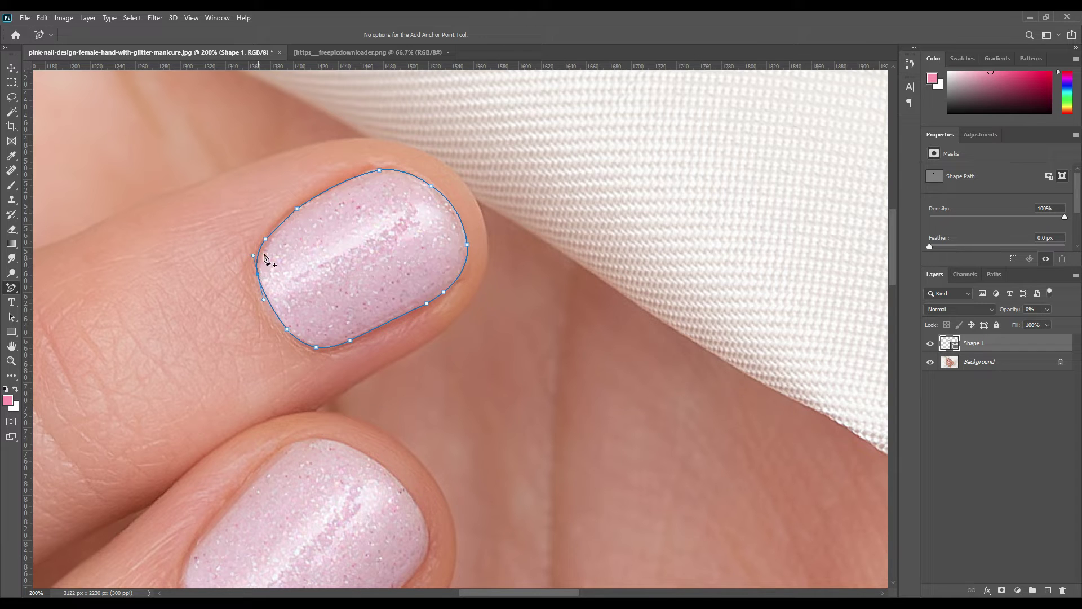
left_click(283, 224)
left_click_drag(263, 247, 257, 252)
left_click(380, 171)
left_click(337, 185)
Step: Trace the second fingernail with a closed Pen shape and set it to 0% opacity
scroll(415, 395, "down", 5)
key("p")
left_click(258, 242)
left_click(344, 219)
left_click(422, 287)
left_click(329, 439)
left_click(185, 383)
left_click(258, 242)
key("0")
key("0")
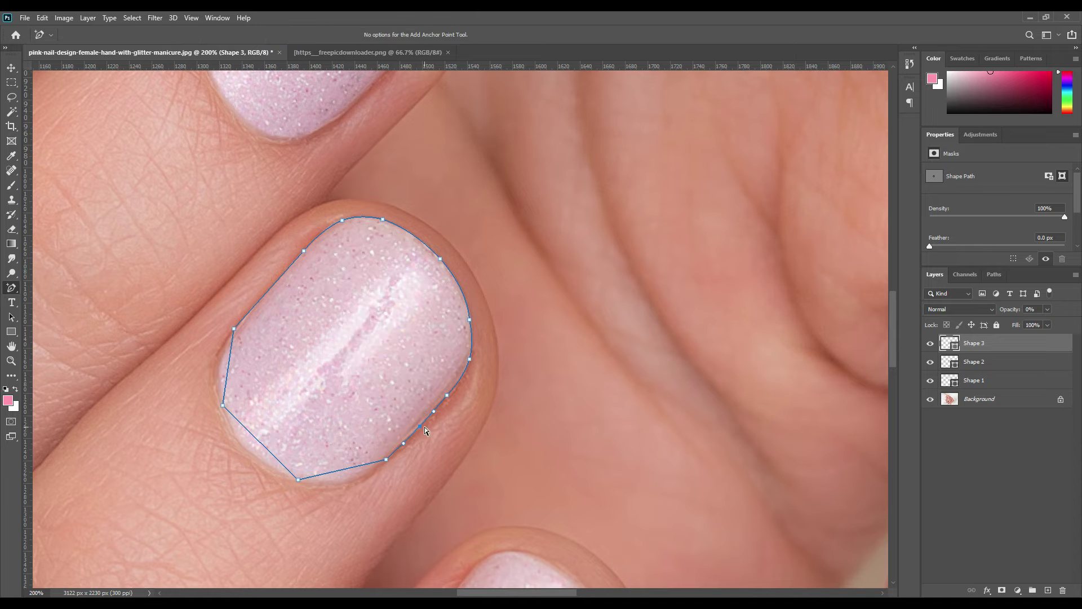
Step: Outline the third and fourth fingernails with new transparent shape layers
left_click(222, 405)
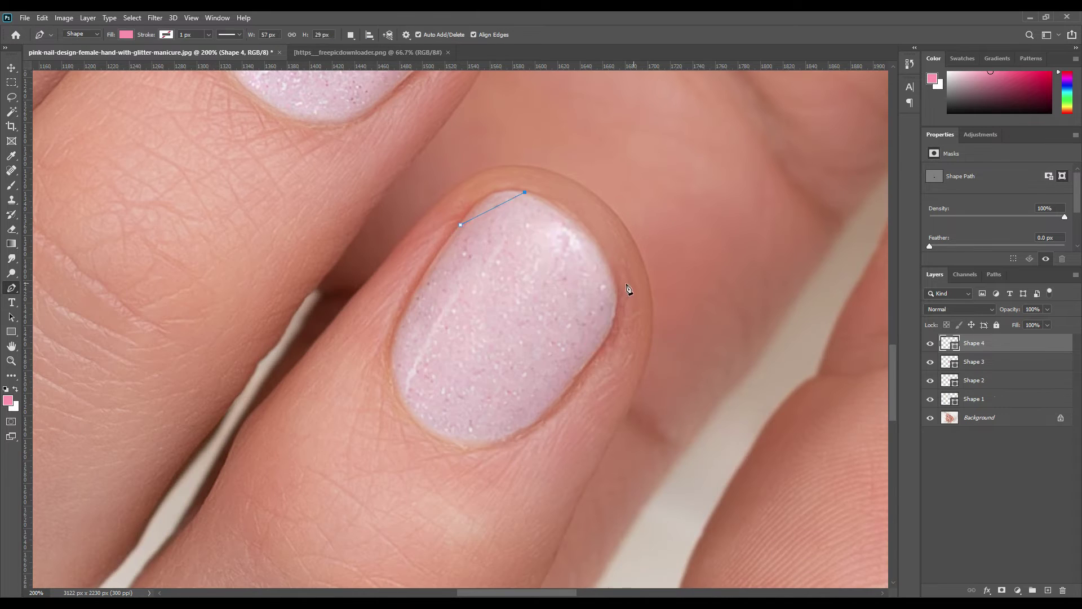
left_click(404, 312)
left_click(452, 443)
left_click(596, 354)
left_click(608, 263)
left_click(525, 192)
left_click(460, 225)
left_click(404, 312)
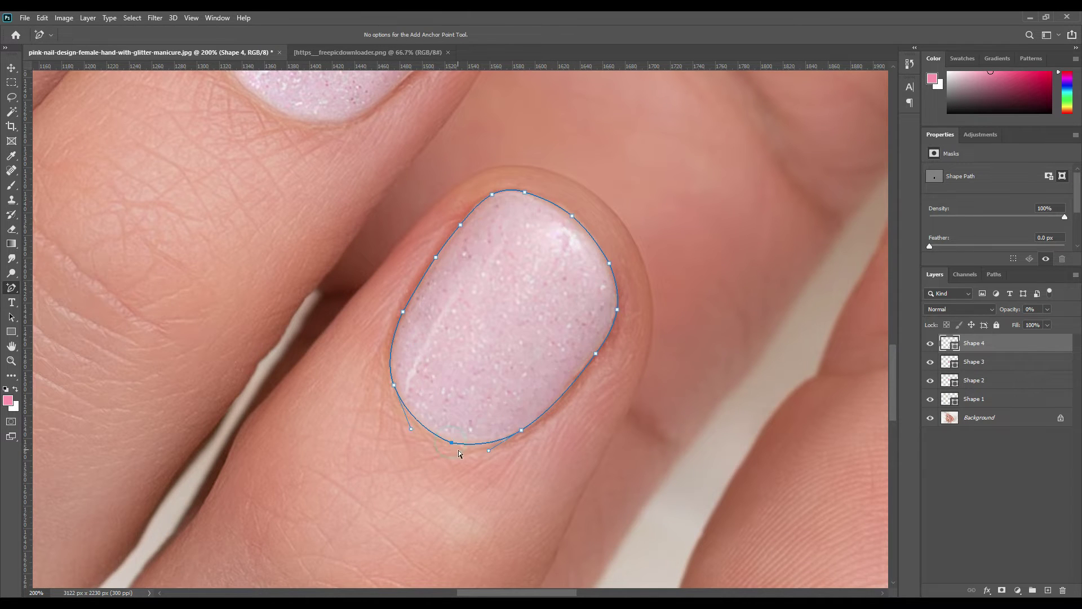
Step: Group the four nail shape layers and name the group 'Object ID'
key("v")
key("ctrl+0")
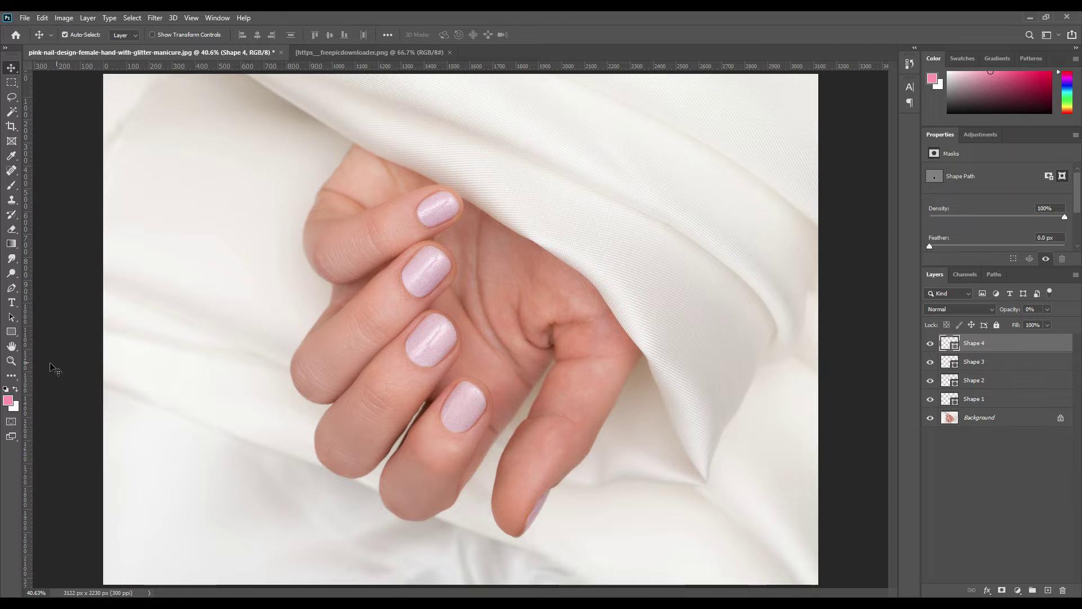
left_click(12, 332)
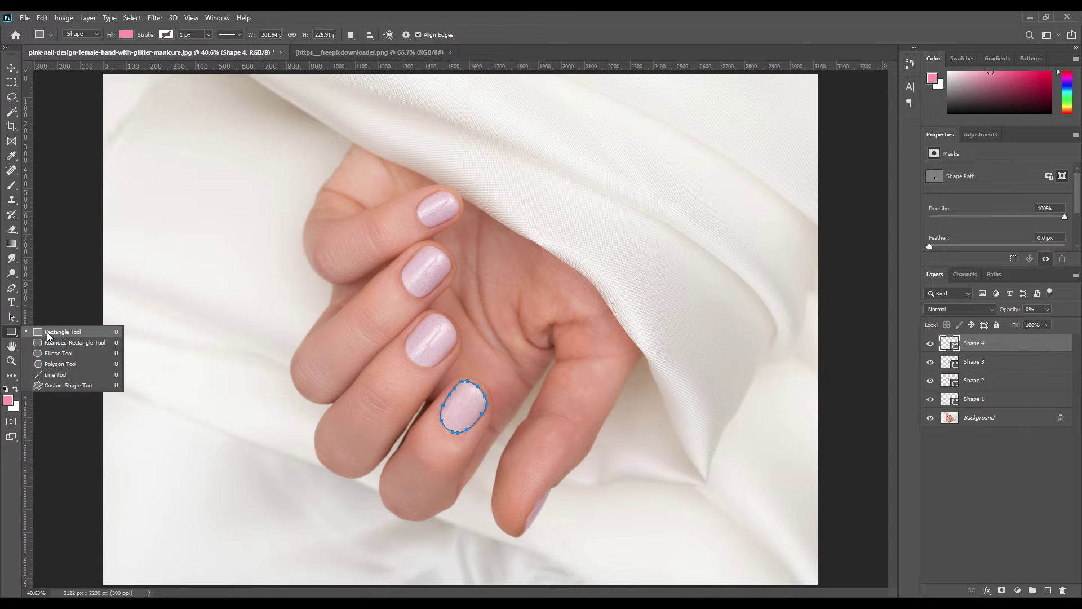
left_click(48, 336)
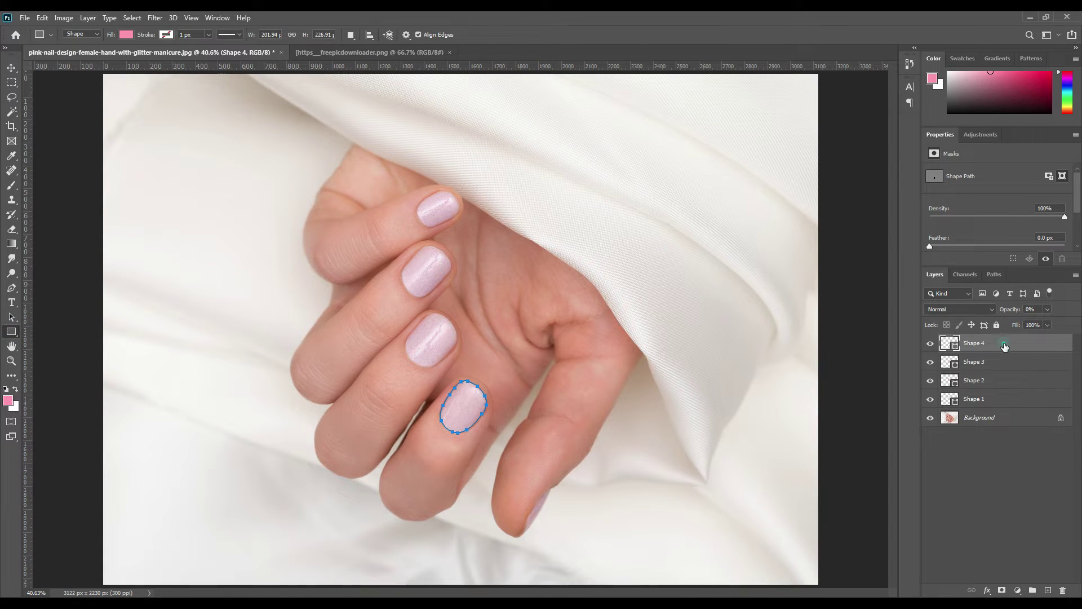
left_click(997, 400, "shift")
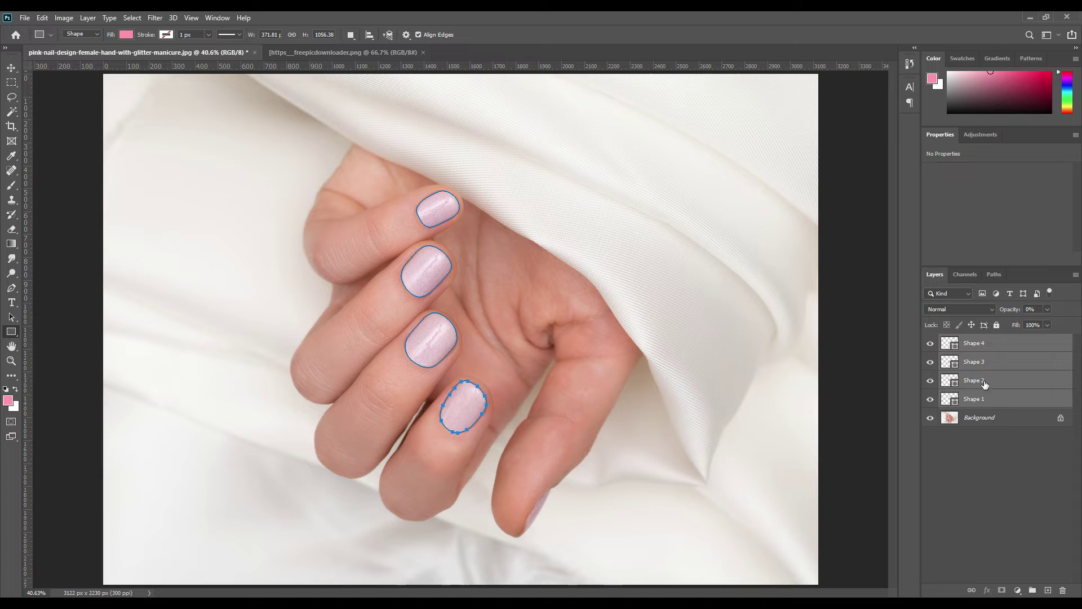
left_click(1033, 590)
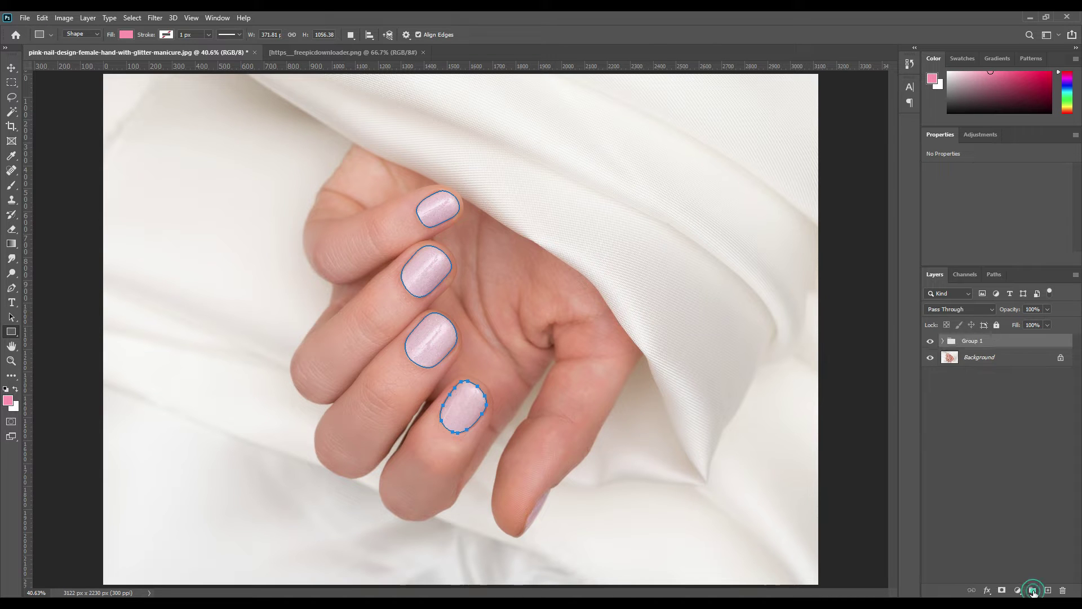
double_click(973, 342)
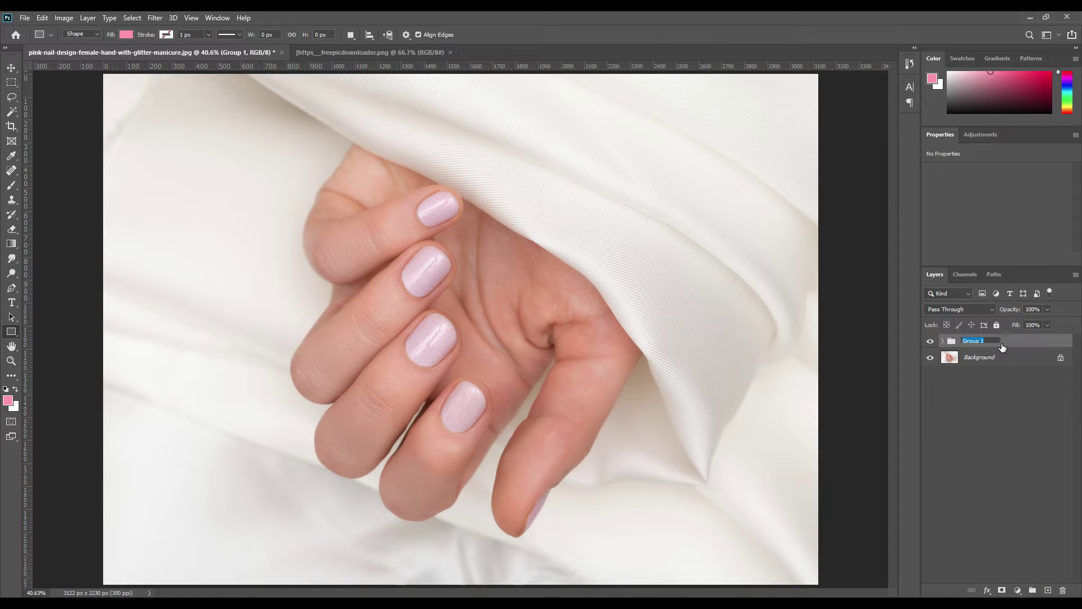
type("Object ID")
key("Return")
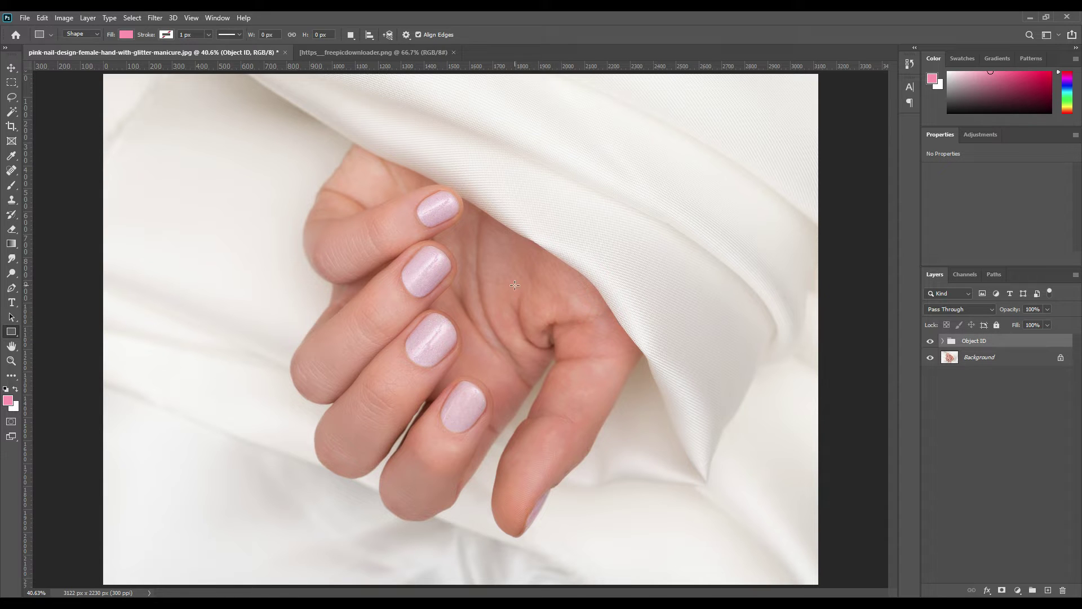
Step: Draw a pink rectangle over the palm and convert Rectangle 1 into a smart object
left_click_drag(517, 288, 561, 367)
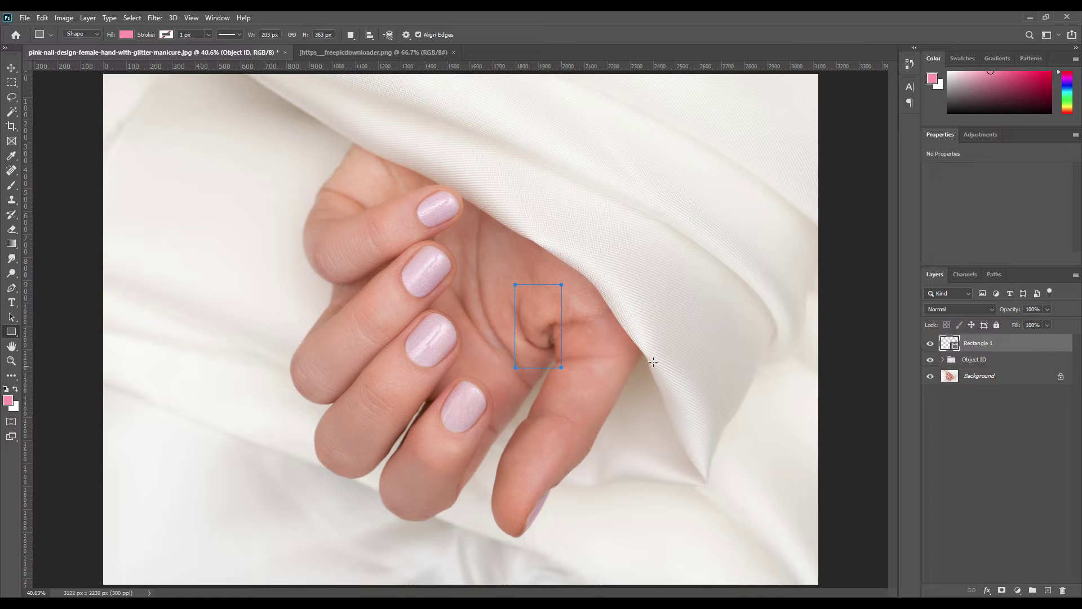
right_click(979, 348)
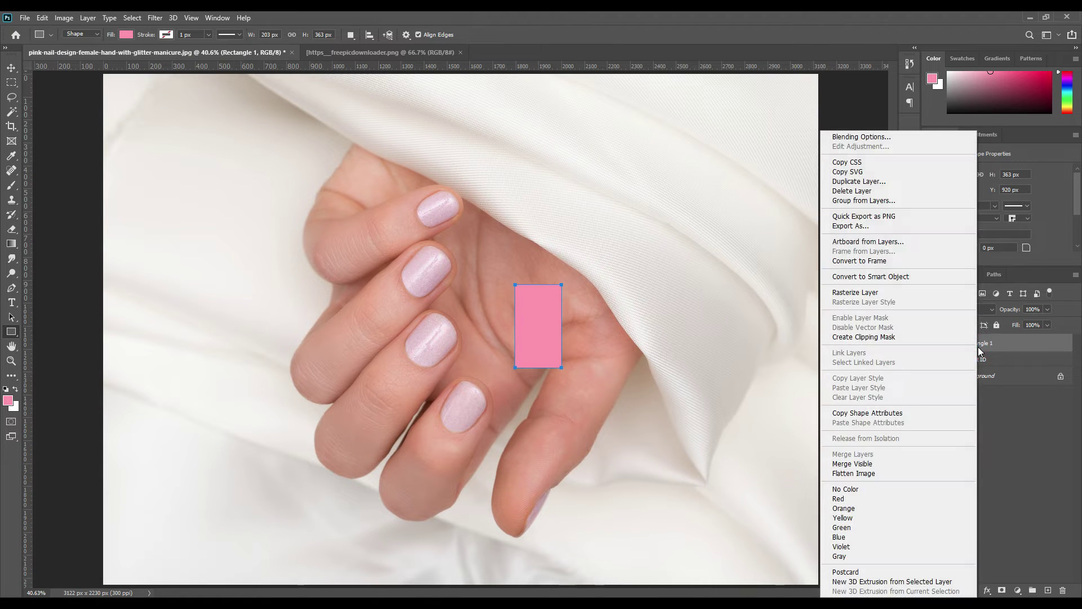
left_click(902, 277)
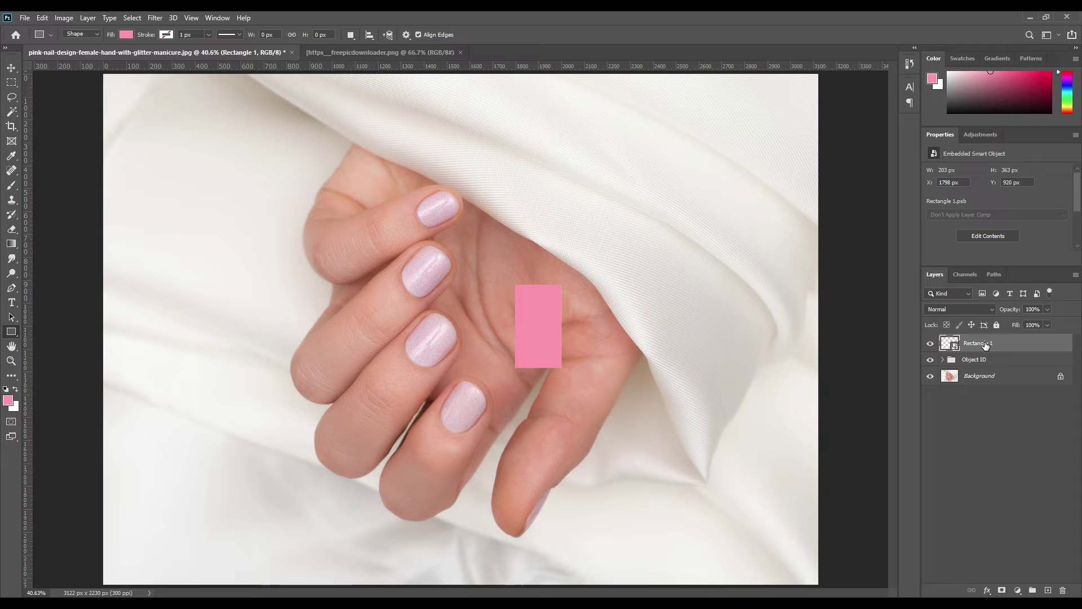
Step: Rotate and position Rectangle 1 over the lower fingernail
key("ctrl+t")
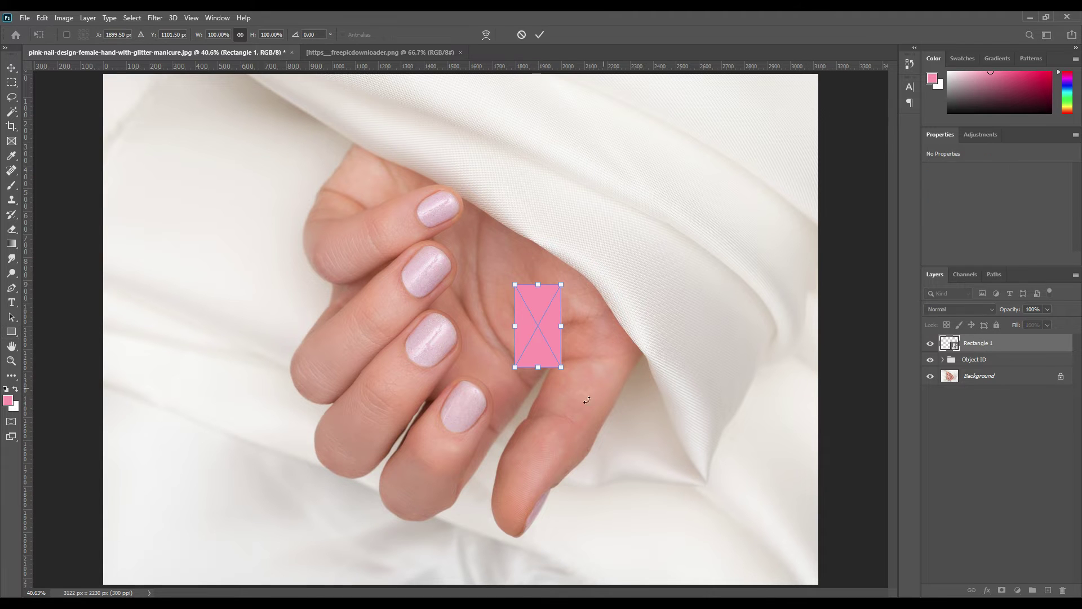
left_click_drag(555, 392, 558, 268)
left_click_drag(543, 325, 473, 388)
left_click(540, 35)
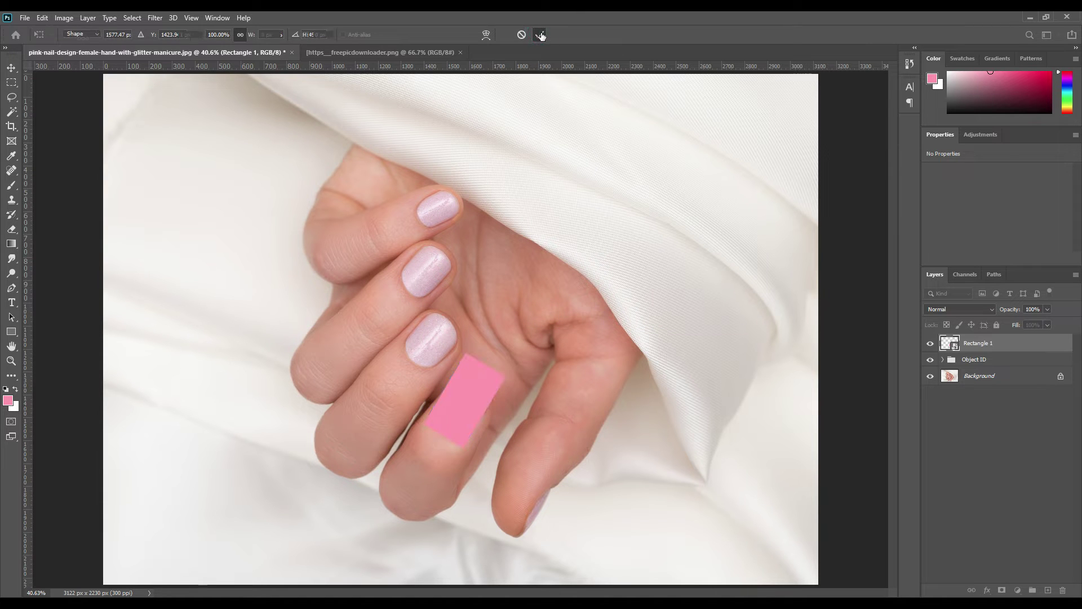
Step: Make a New Smart Object via Copy and rotate it over the next nail up
right_click(989, 347)
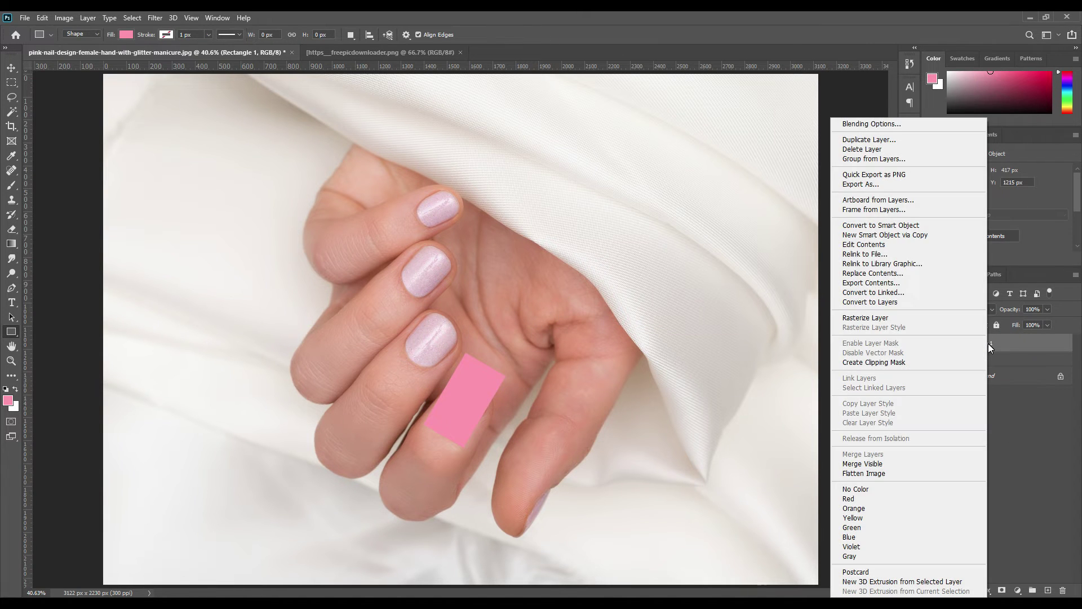
left_click(898, 234)
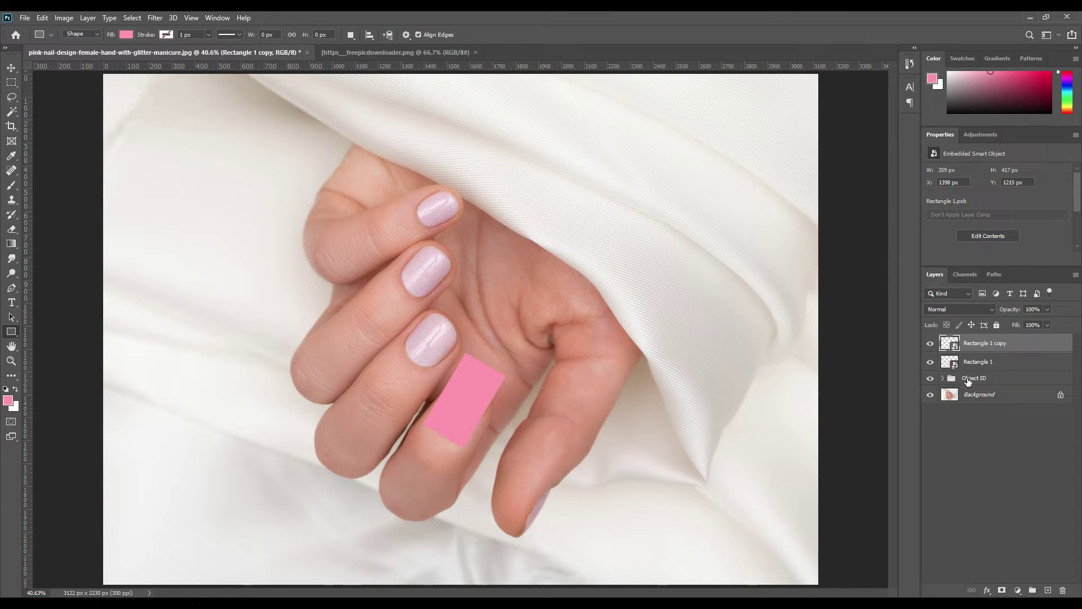
key("ctrl+t")
left_click_drag(465, 401, 499, 308)
left_click_drag(424, 329, 432, 321)
left_click(539, 35)
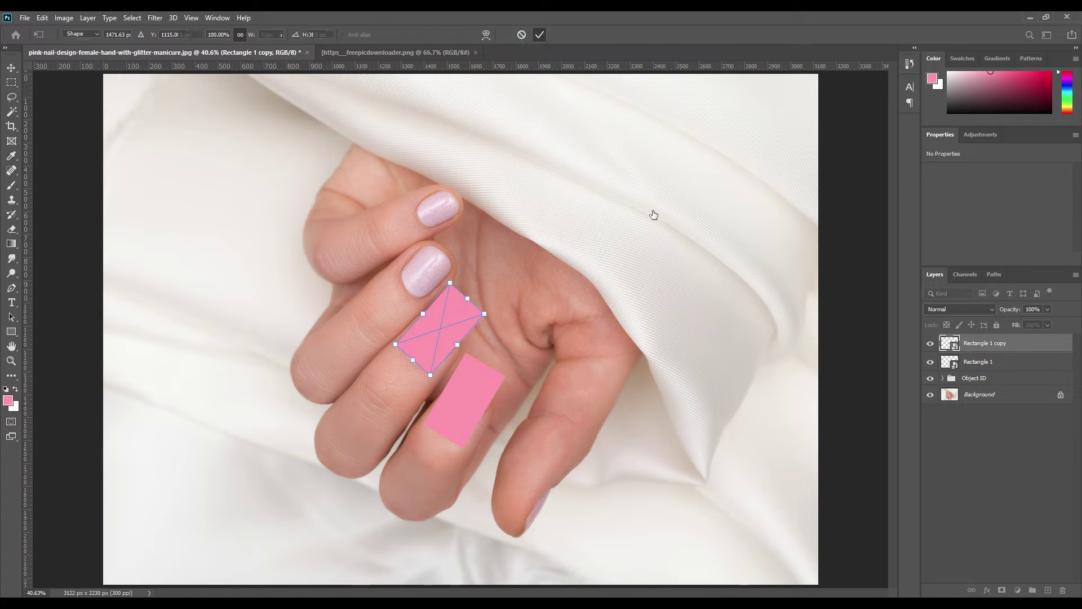
Step: In the copy's contents, fill a rectangle over the top half with red #ff003c and save
double_click(954, 345)
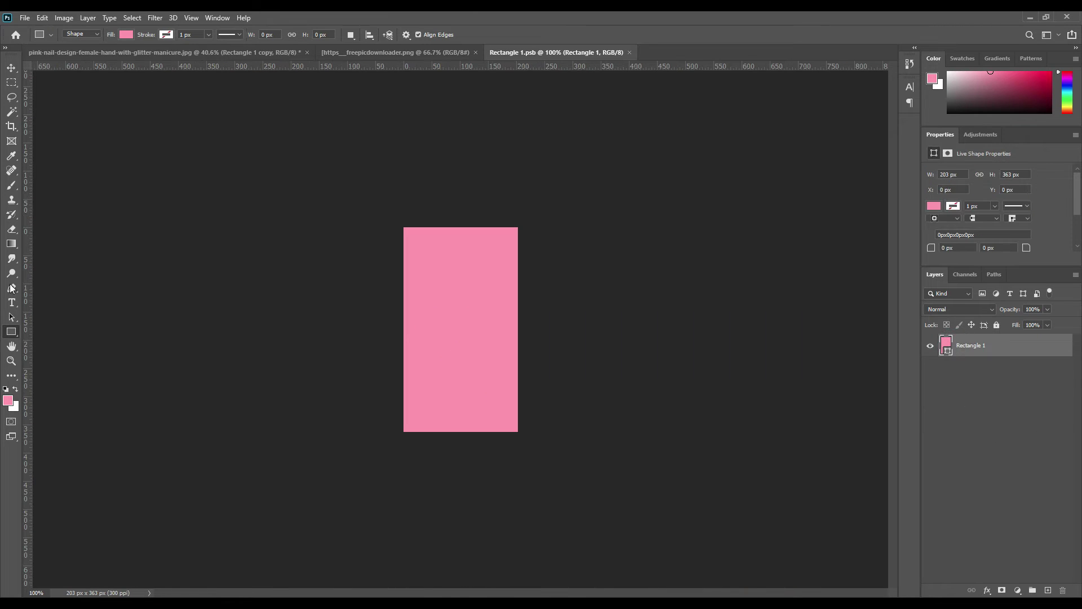
left_click_drag(377, 221, 559, 323)
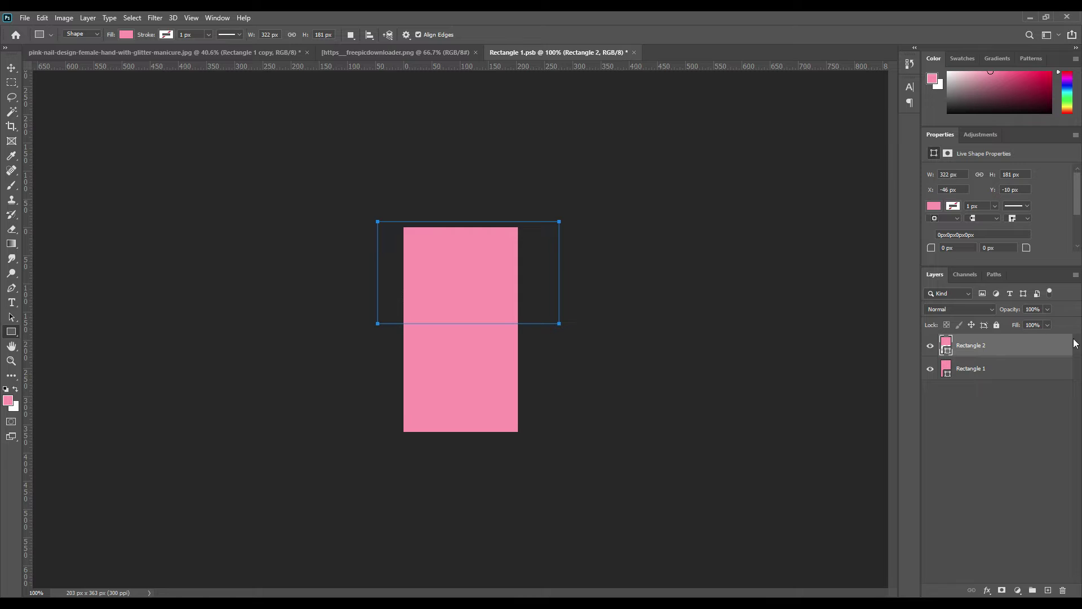
double_click(950, 352)
left_click_drag(840, 306, 884, 267)
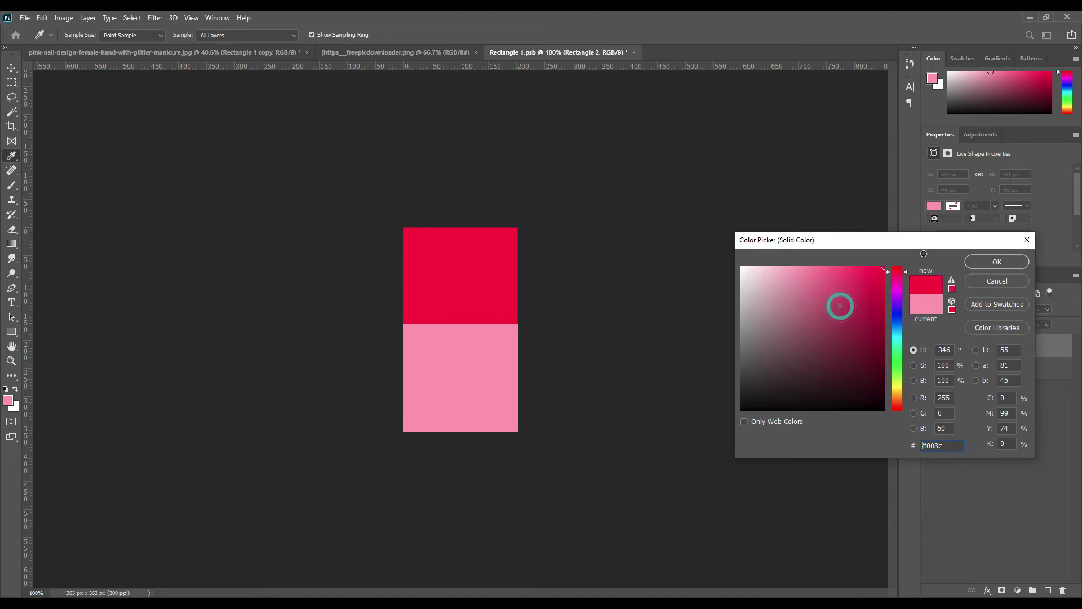
left_click(998, 262)
left_click(12, 67)
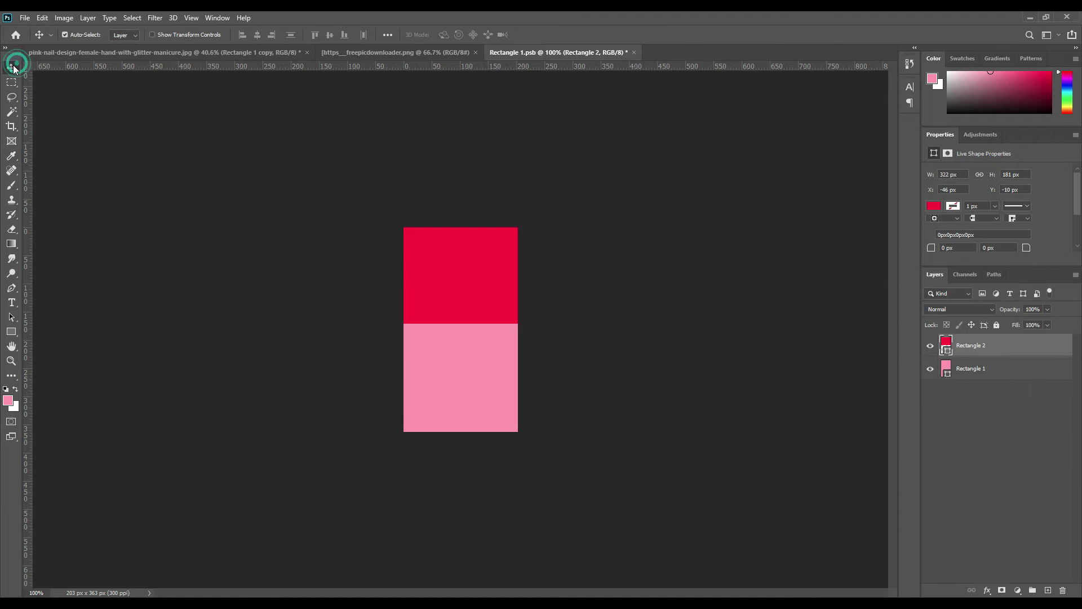
left_click(26, 16)
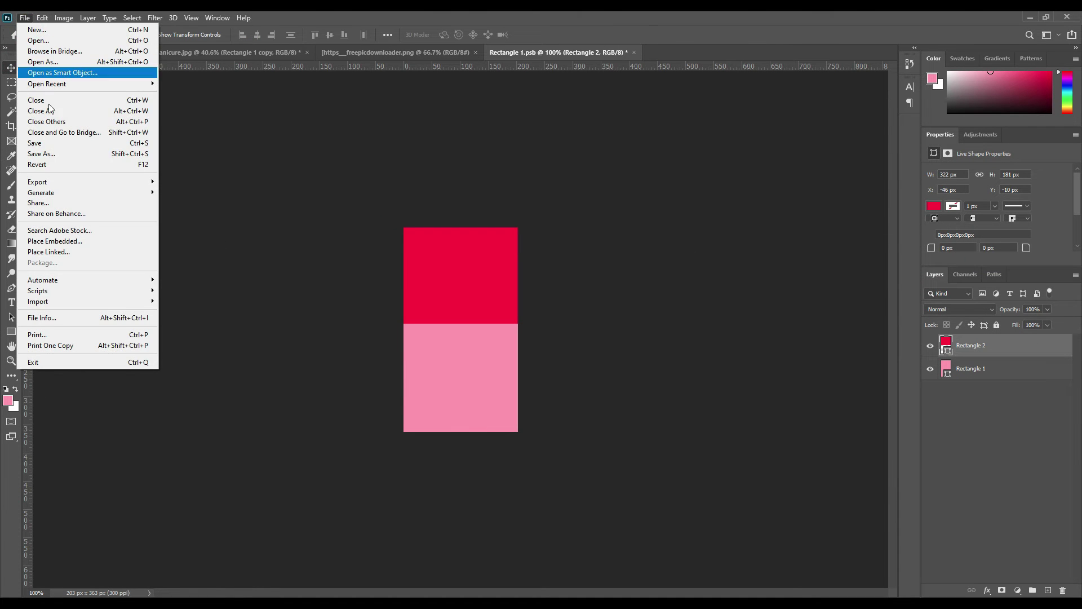
Step: Save the contents, return to the hand photo, and place a second smart-object copy on the next nail
left_click(54, 142)
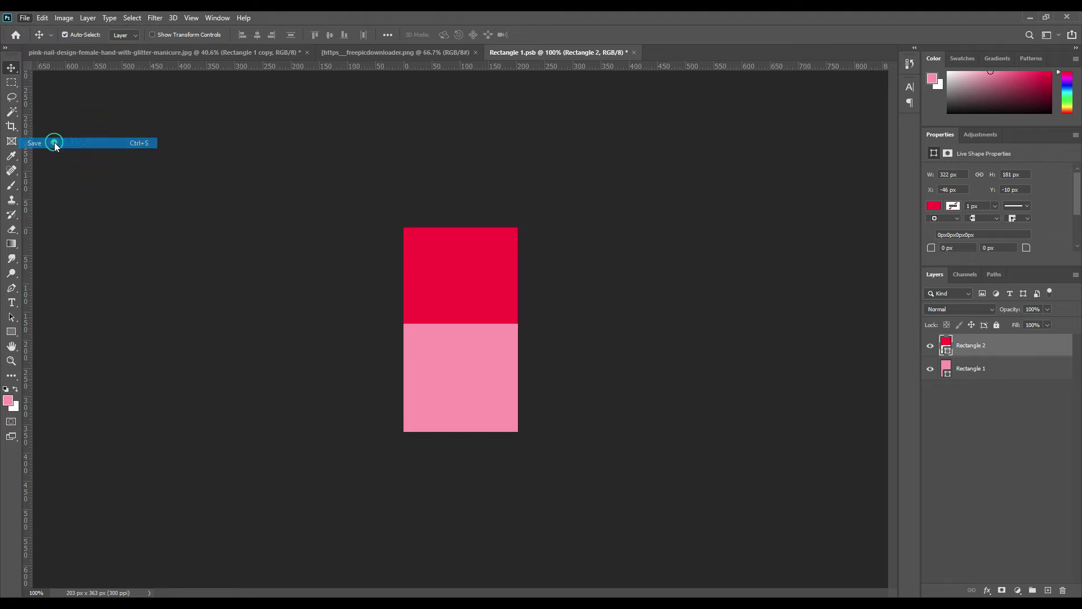
left_click(213, 52)
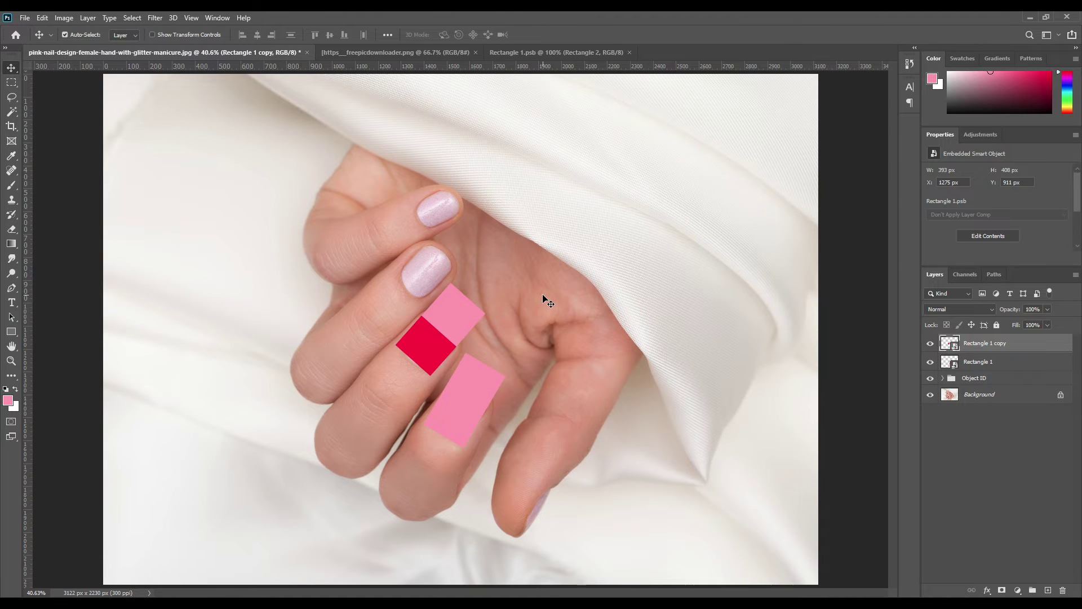
right_click(982, 340)
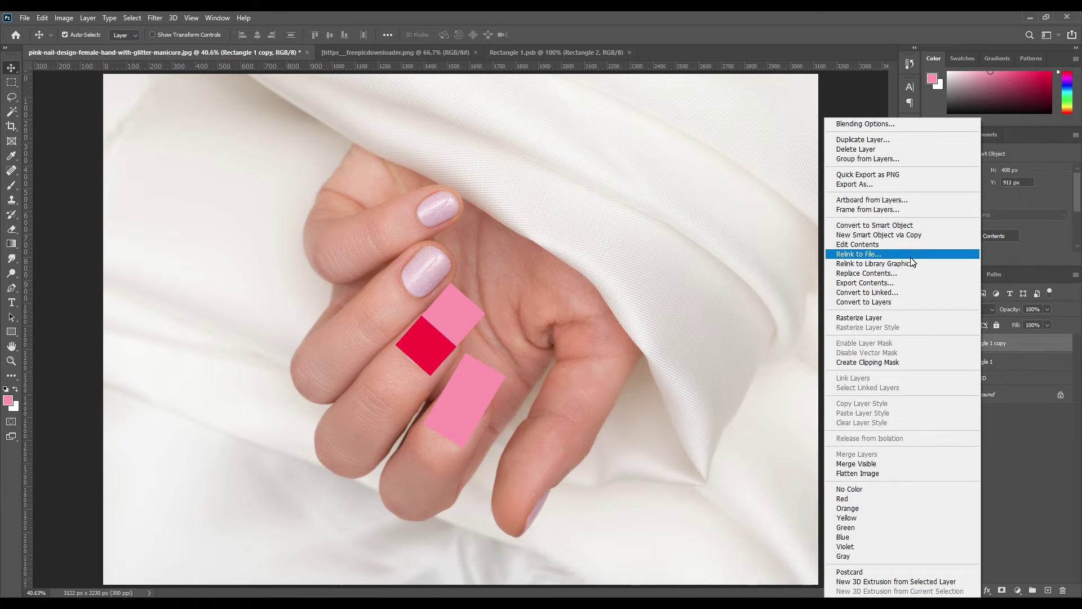
left_click(907, 239)
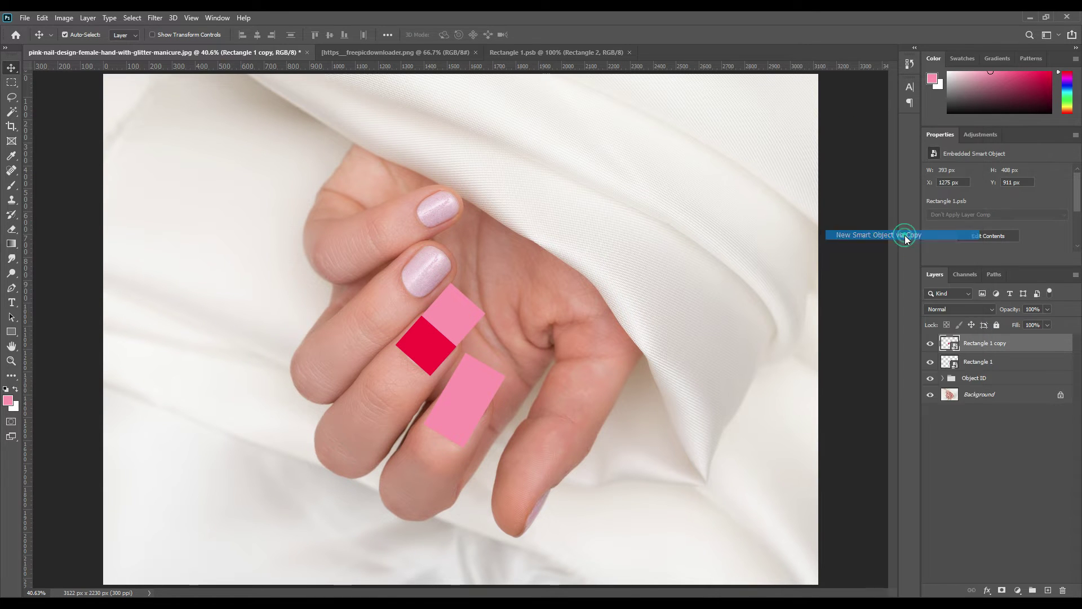
key("ctrl+t")
left_click_drag(453, 327, 439, 260)
left_click_drag(498, 237, 501, 243)
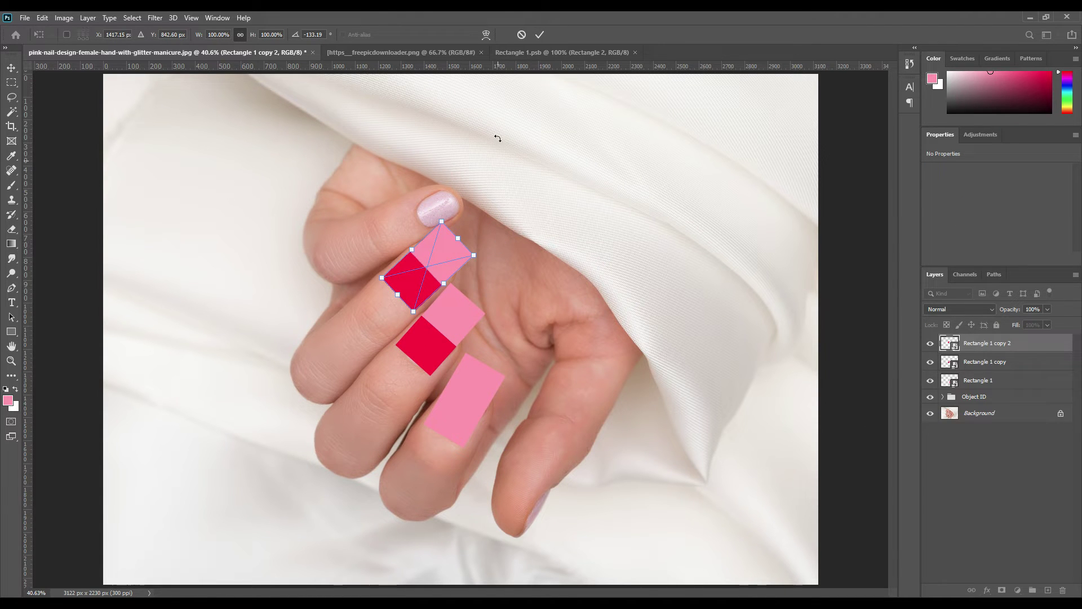
left_click(540, 35)
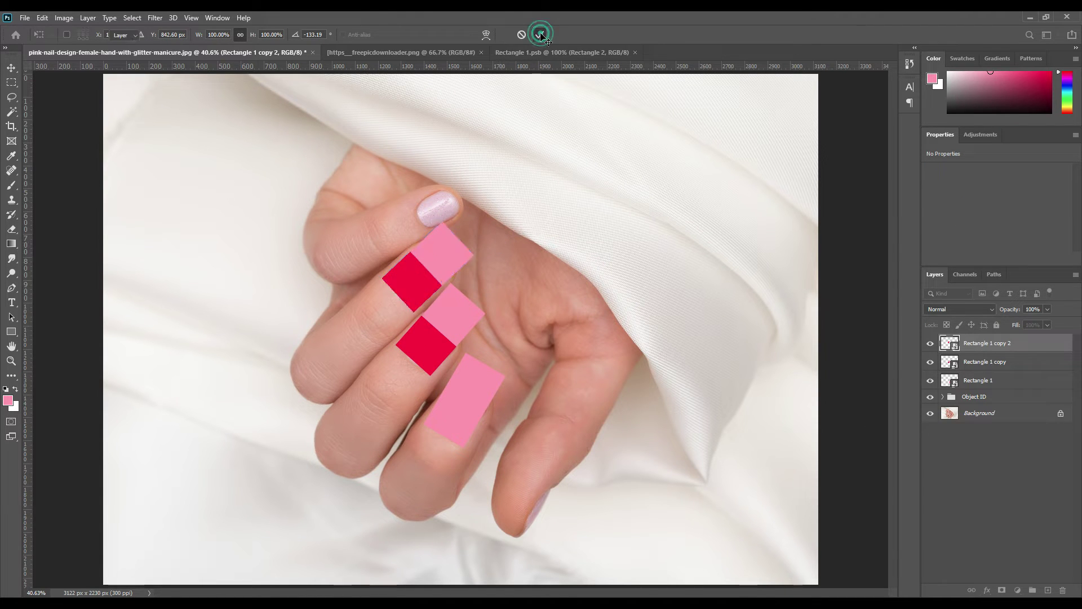
Step: Place a third copy on the topmost nail and select all four rectangle layers
right_click(988, 346)
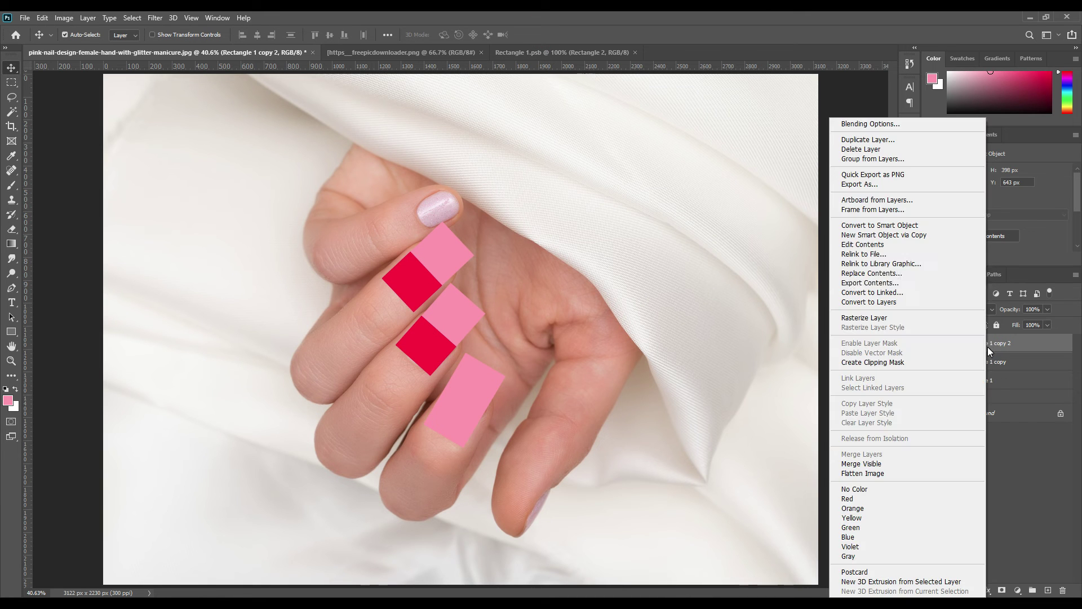
left_click(908, 235)
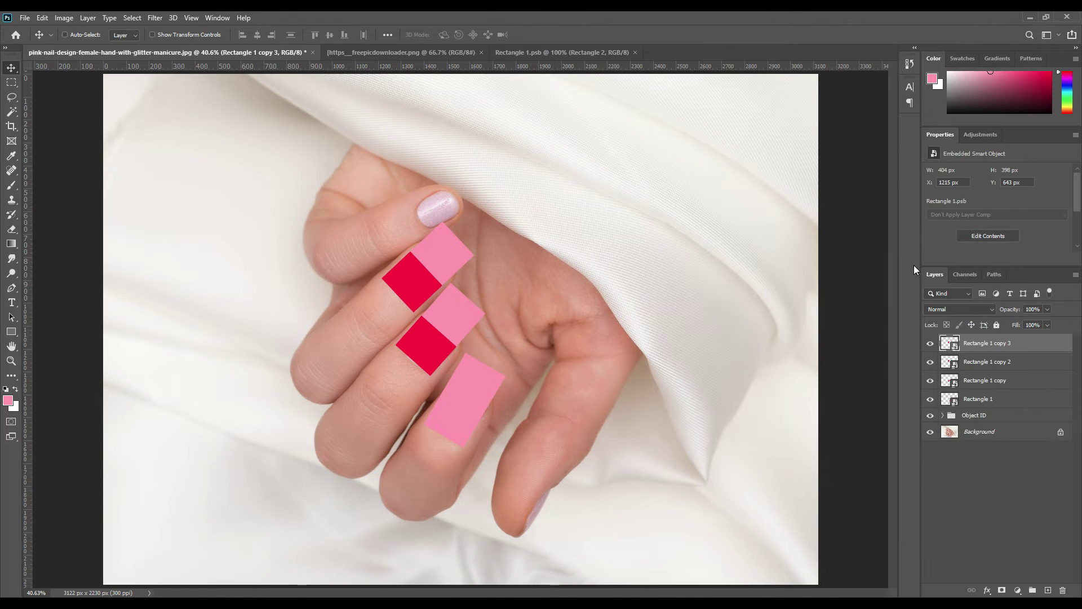
key("ctrl+t")
left_click_drag(438, 262, 448, 192)
left_click_drag(525, 180, 458, 192)
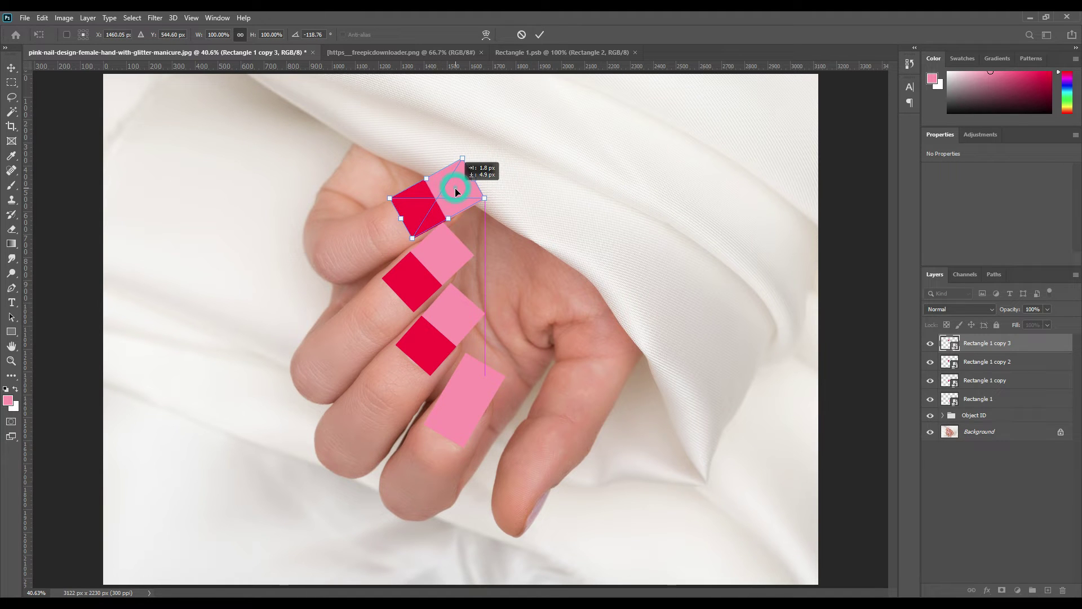
left_click(540, 35)
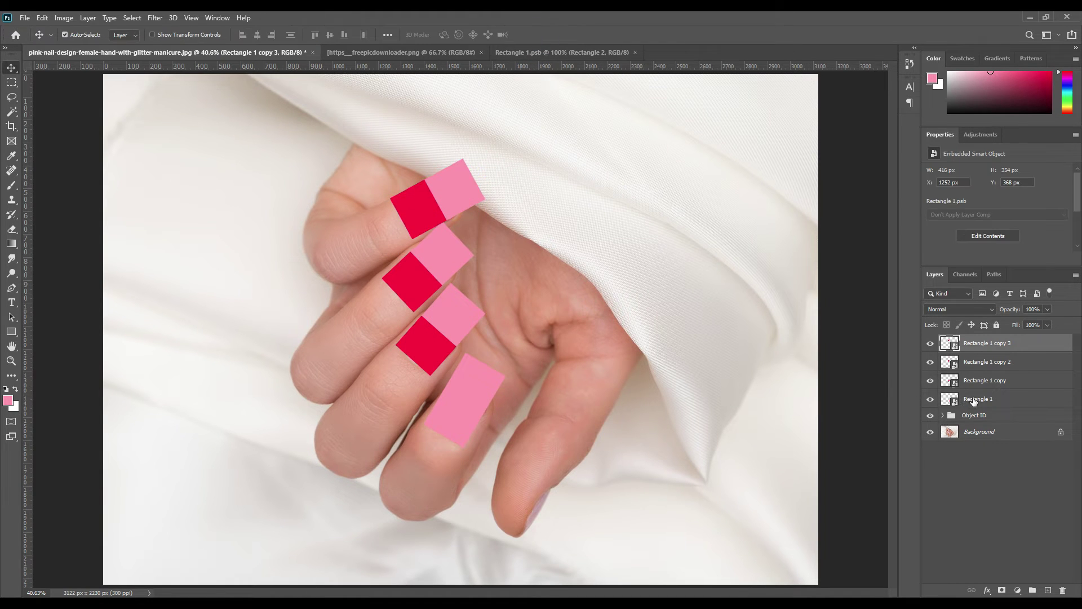
left_click(974, 400)
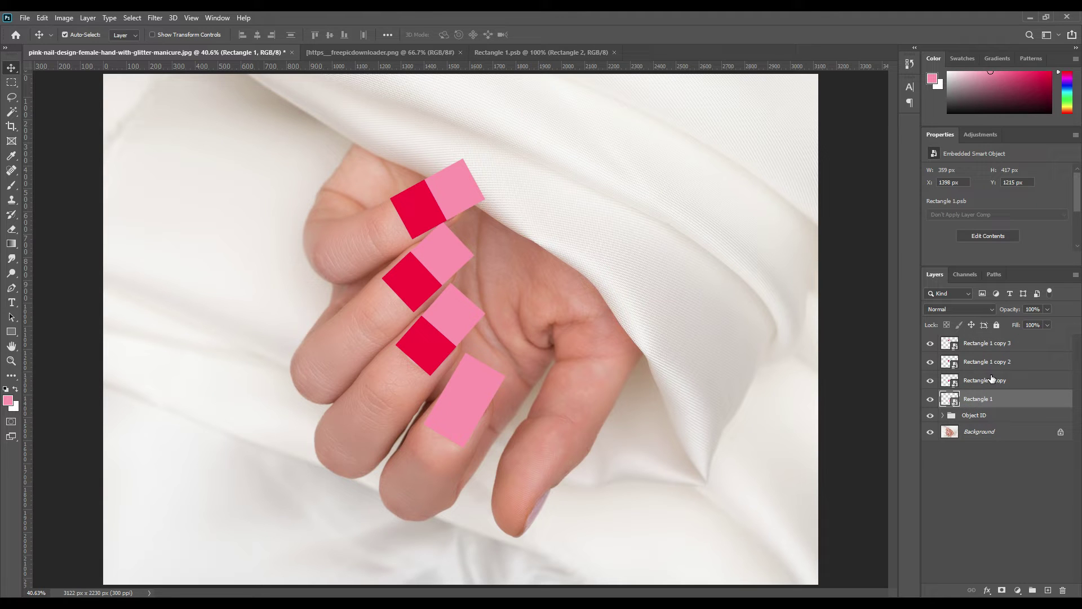
left_click(992, 345, "shift")
Step: Lower the four rectangle layers to 54% opacity and zoom in on the hand
left_click_drag(1013, 309, 987, 312)
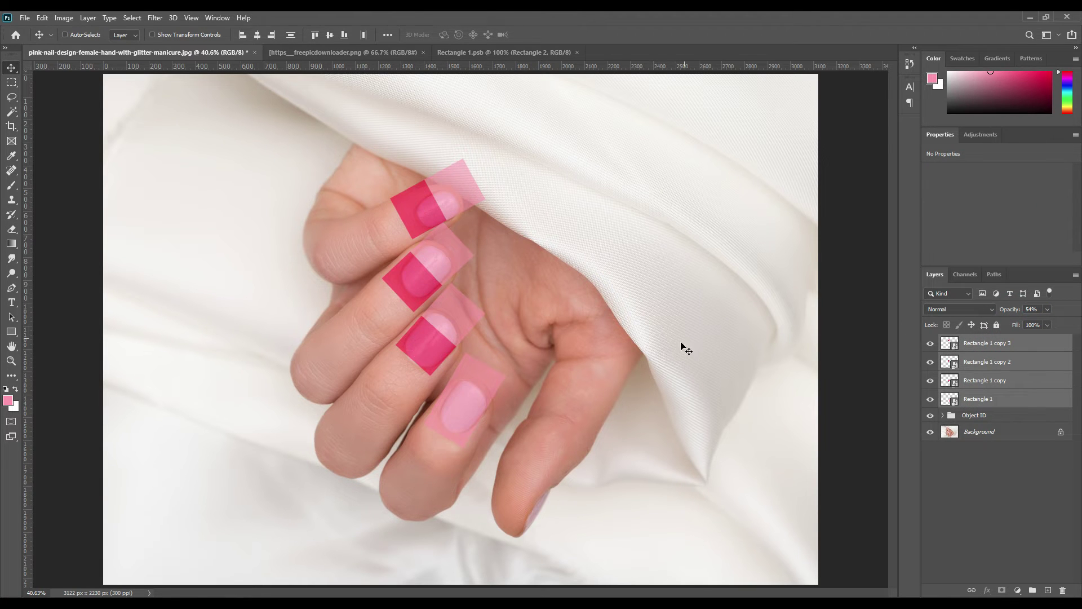
scroll(496, 503, "up", 5)
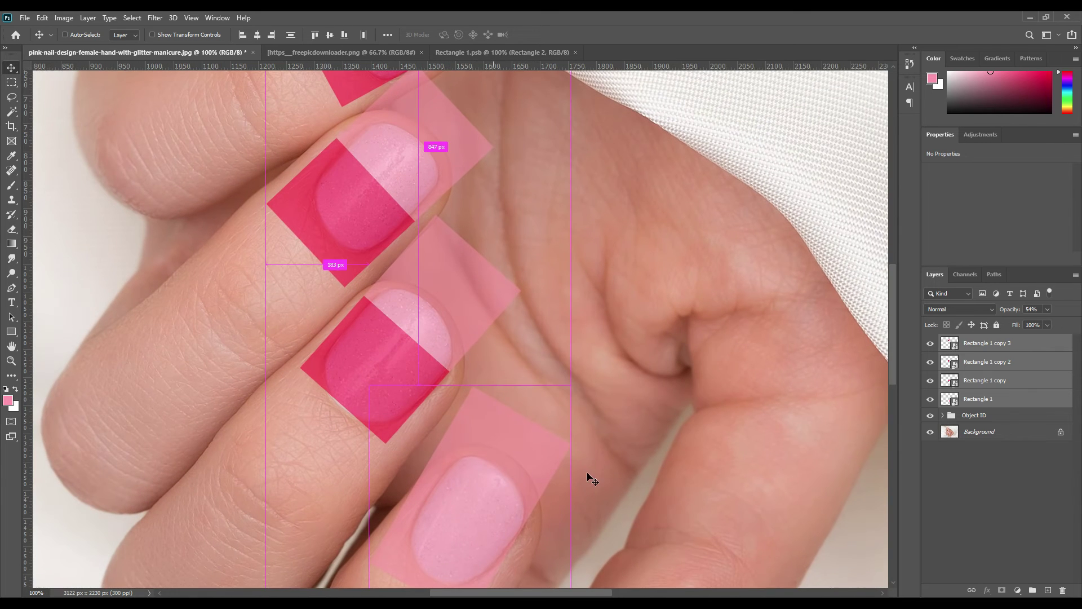
scroll(587, 473, "down", 4)
scroll(570, 375, "right", 2)
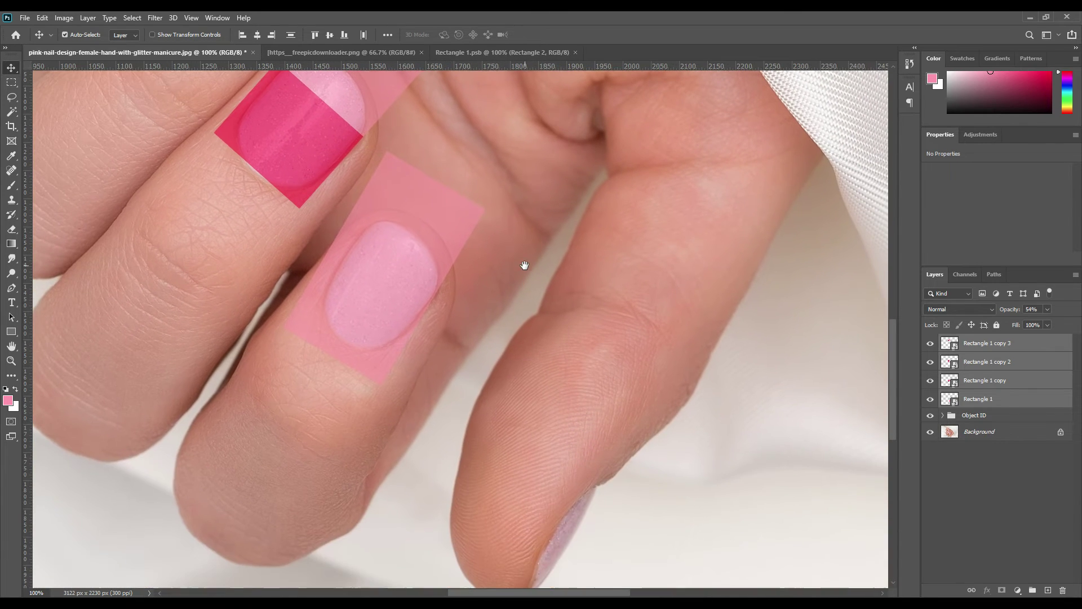
Step: Select only the pink Rectangle 1 and shift it about 13 px right over the lower nail
left_click(387, 259)
left_click(983, 495)
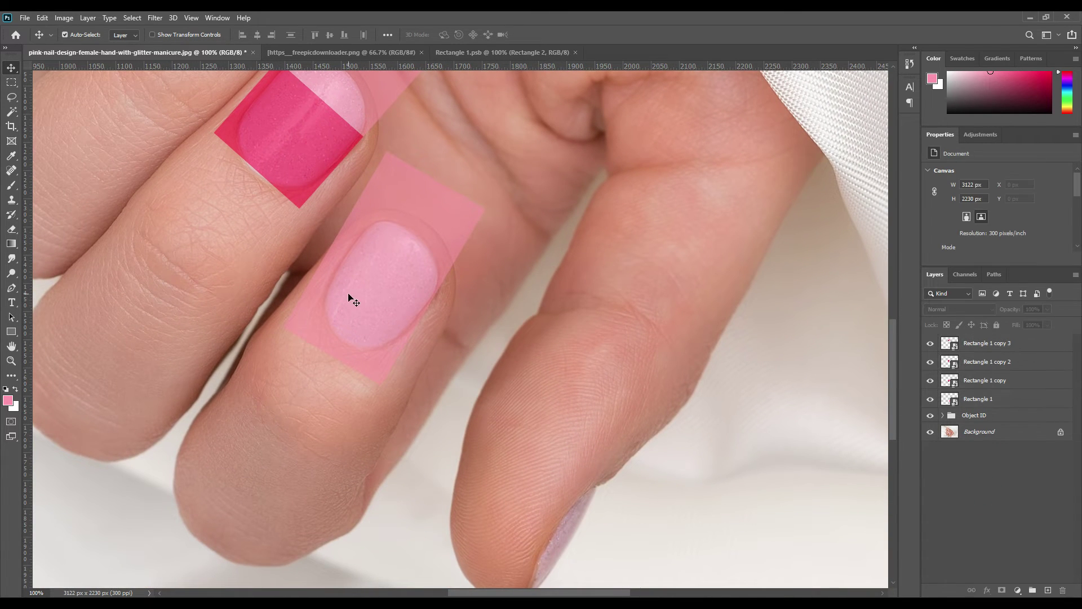
left_click(387, 288)
left_click_drag(379, 287, 390, 278)
Step: Shrink the pink rectangle and warp it into a bulged, rounded nail shape
key("ctrl")
key("ctrl+t")
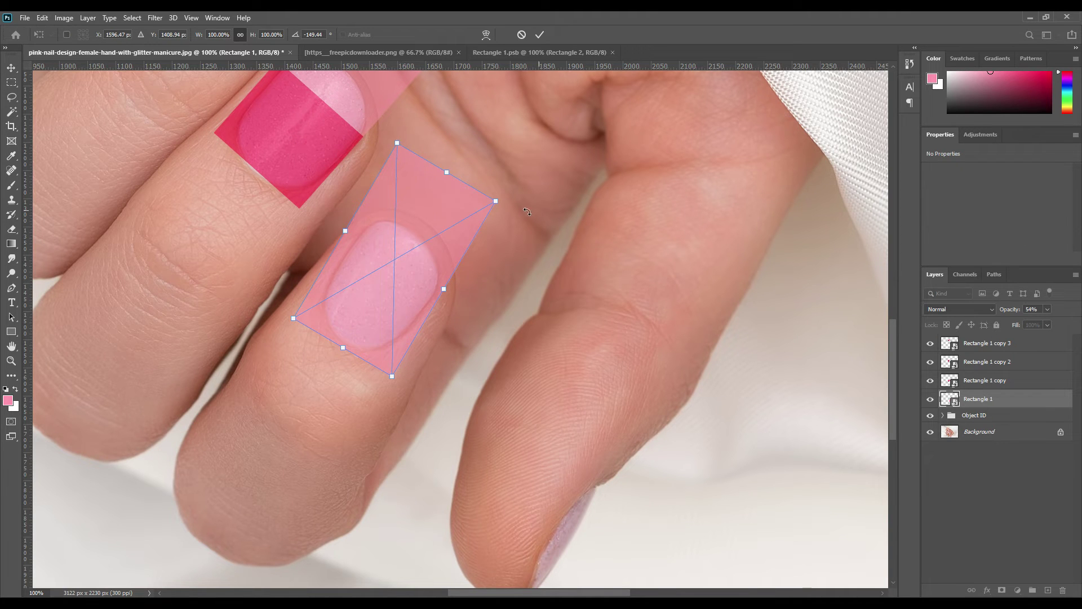
left_click_drag(397, 141, 398, 164)
left_click_drag(486, 215, 480, 224)
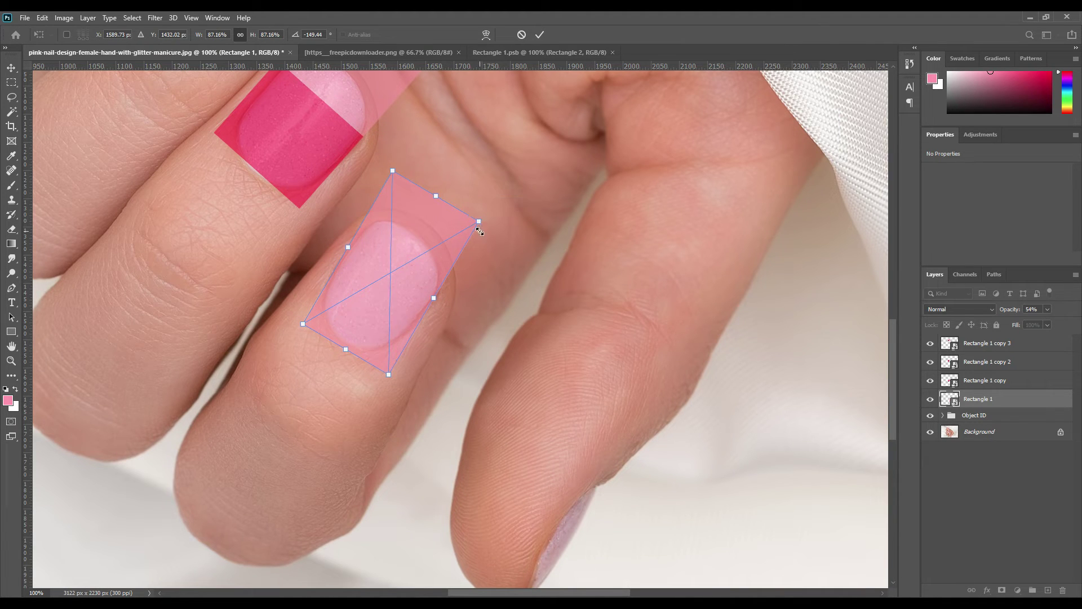
right_click(399, 252)
left_click(435, 366)
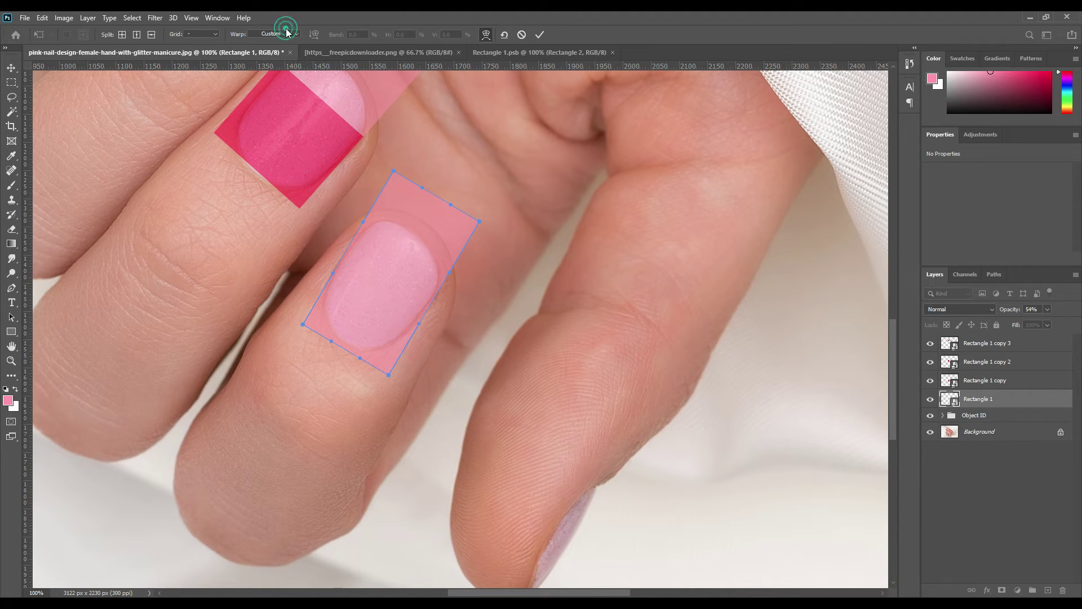
left_click(287, 33)
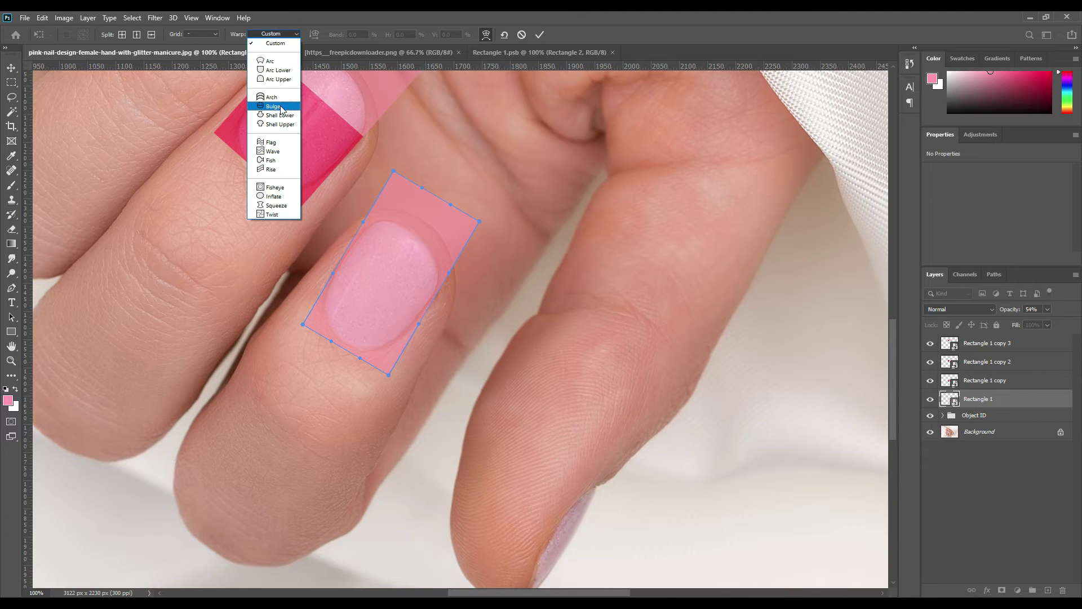
left_click(281, 107)
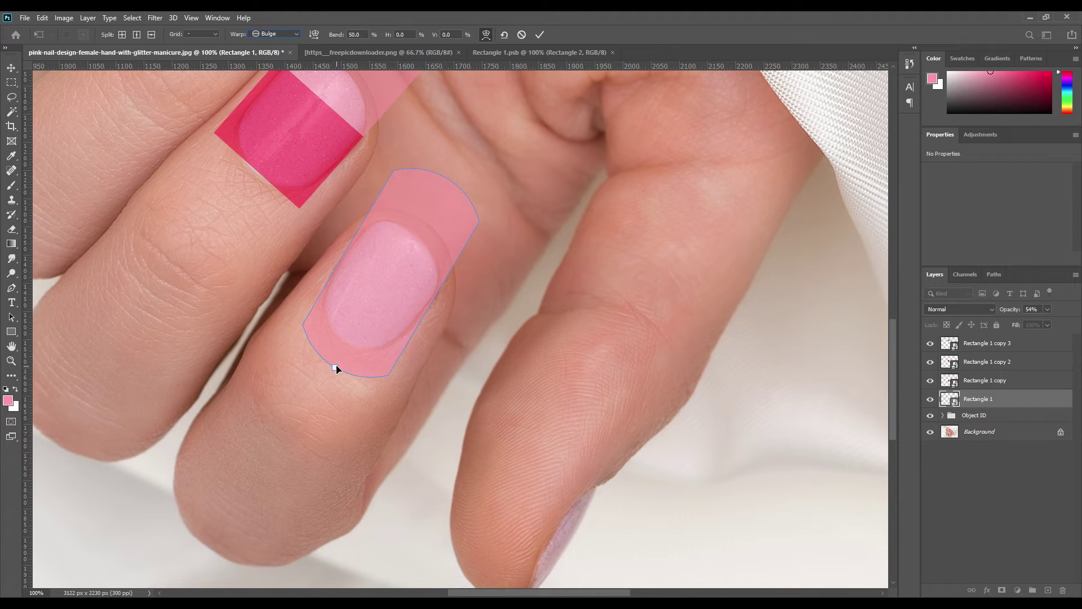
left_click_drag(336, 368, 339, 362)
Step: Rotate and align the rectangle over the lower nail, then set its opacity to 100%
key("ctrl+t")
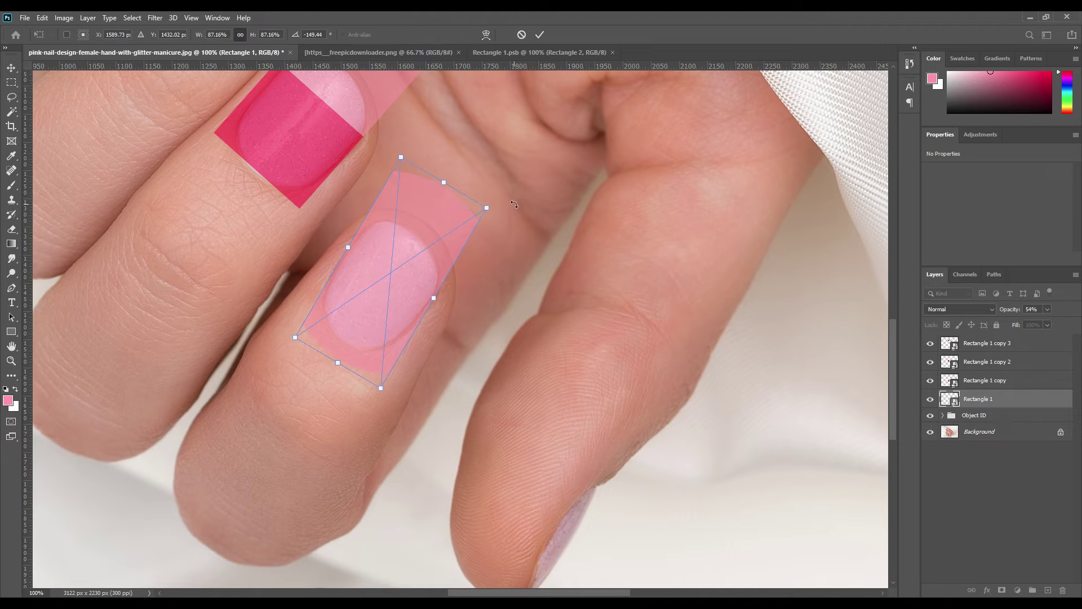
left_click_drag(514, 204, 518, 219)
left_click_drag(431, 243, 434, 231)
key("Down")
key("Down")
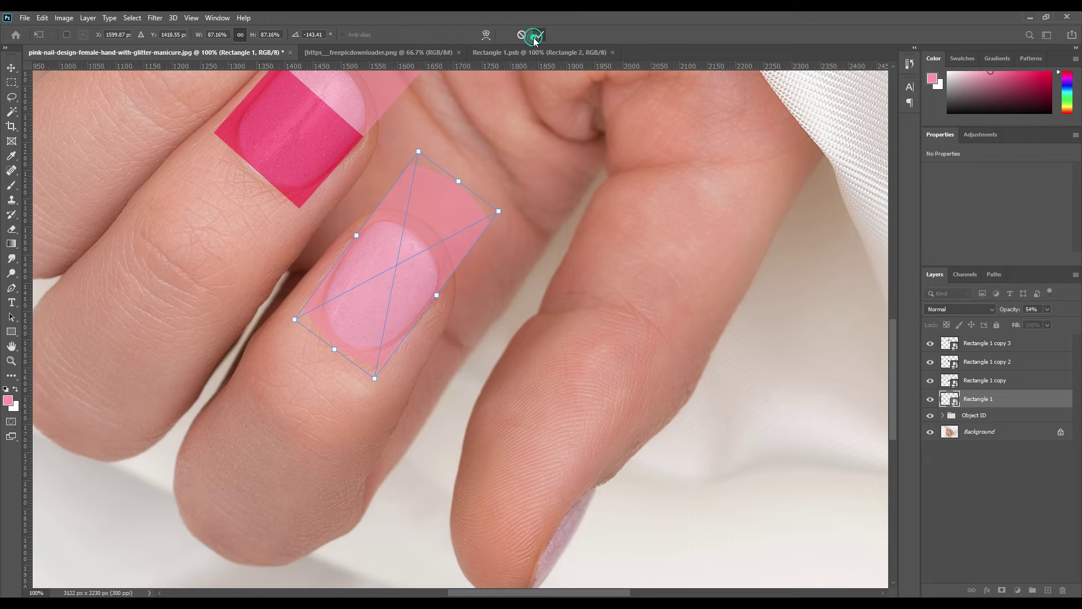
left_click(539, 34)
left_click_drag(1003, 309, 1078, 315)
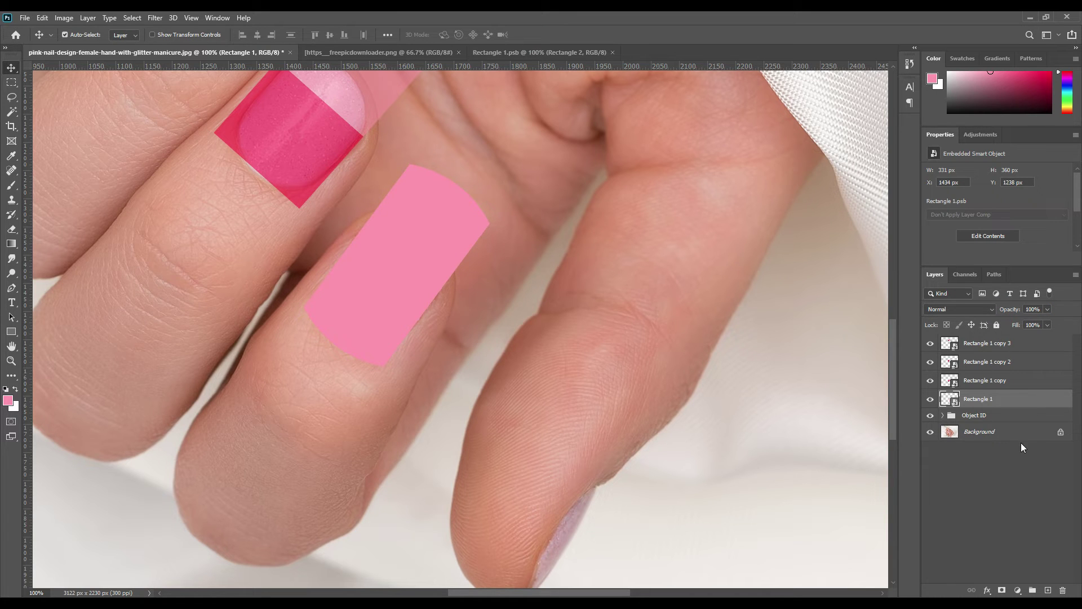
Step: Load the Shape 4 nail outline as a selection and mask Rectangle 1 with it
left_click(942, 417)
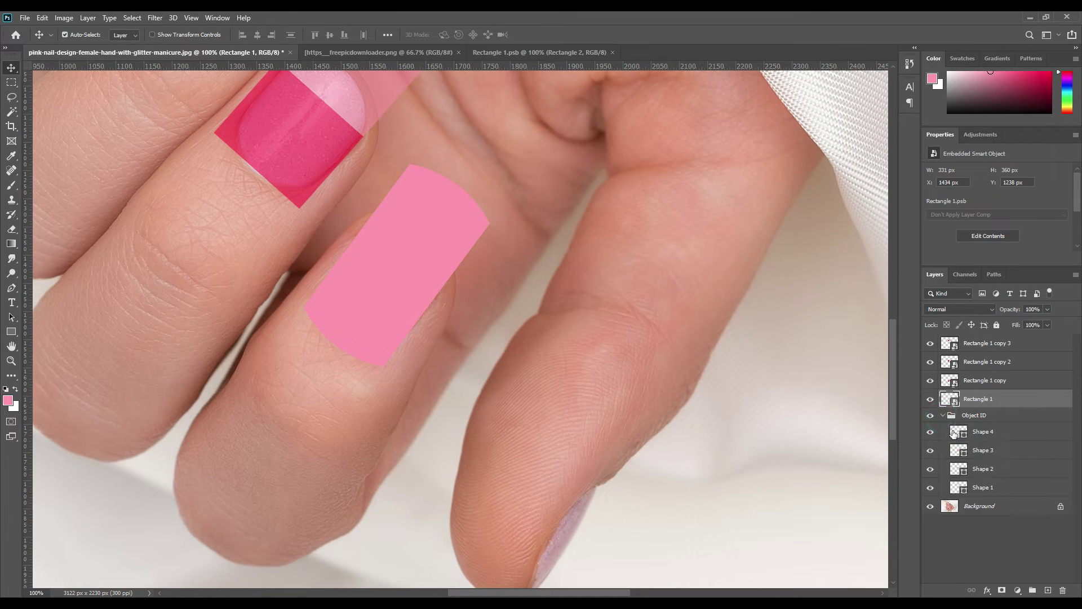
left_click(962, 436, "ctrl")
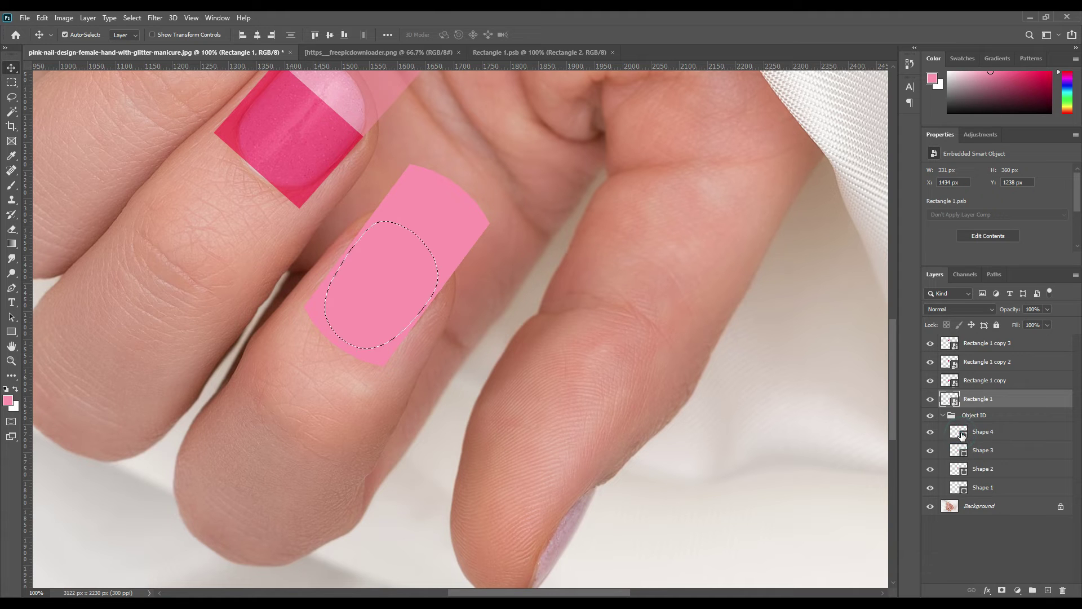
left_click(1002, 591)
Step: Select Rectangle 1 copy and resize it over the middle nail
left_click(988, 543)
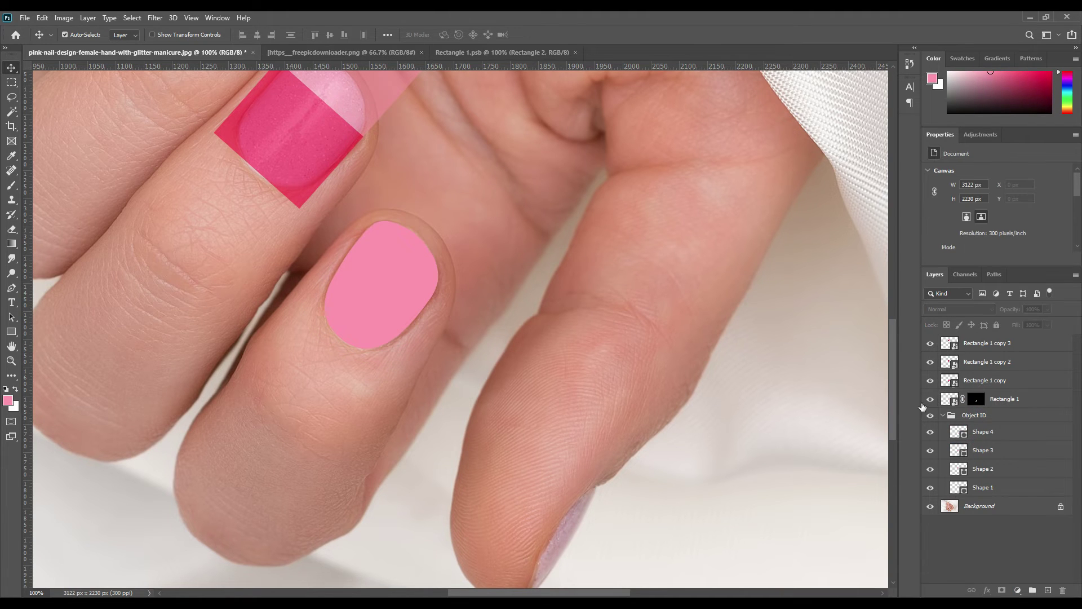
left_click(943, 416)
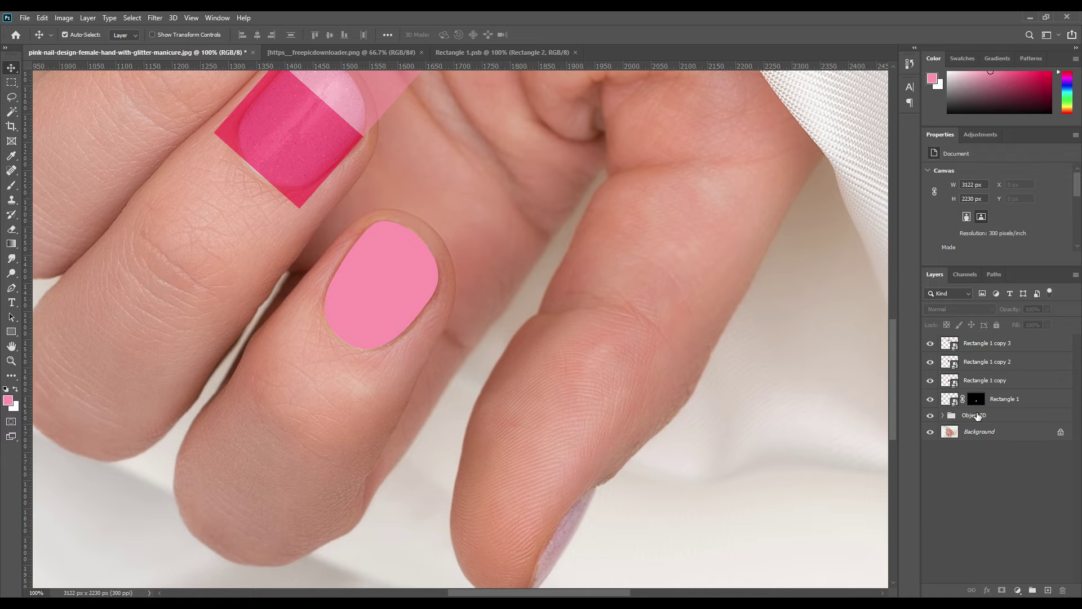
left_click(976, 382)
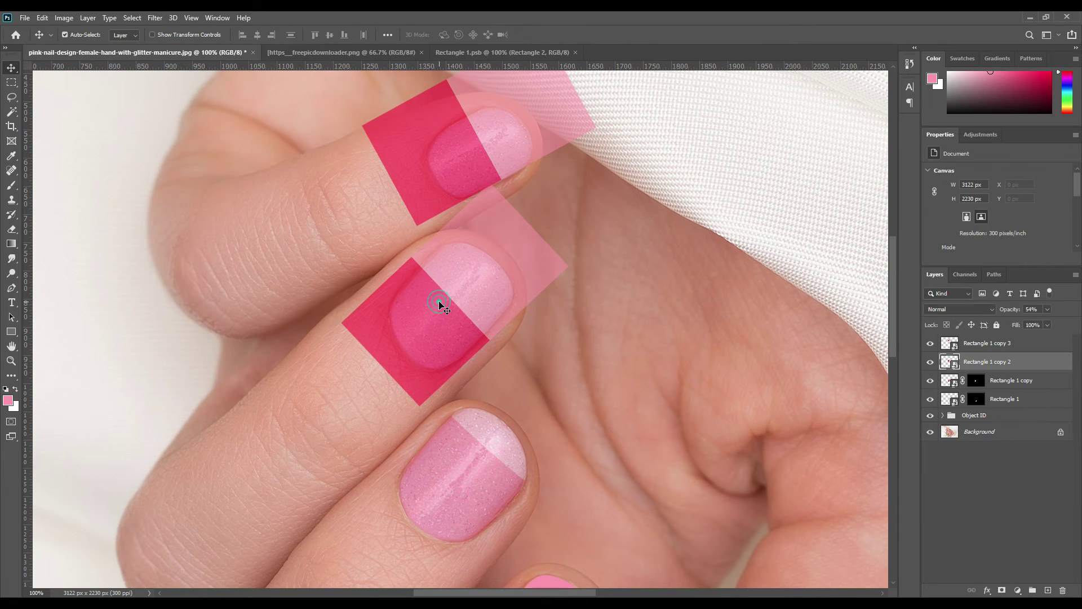
left_click_drag(494, 204, 494, 195)
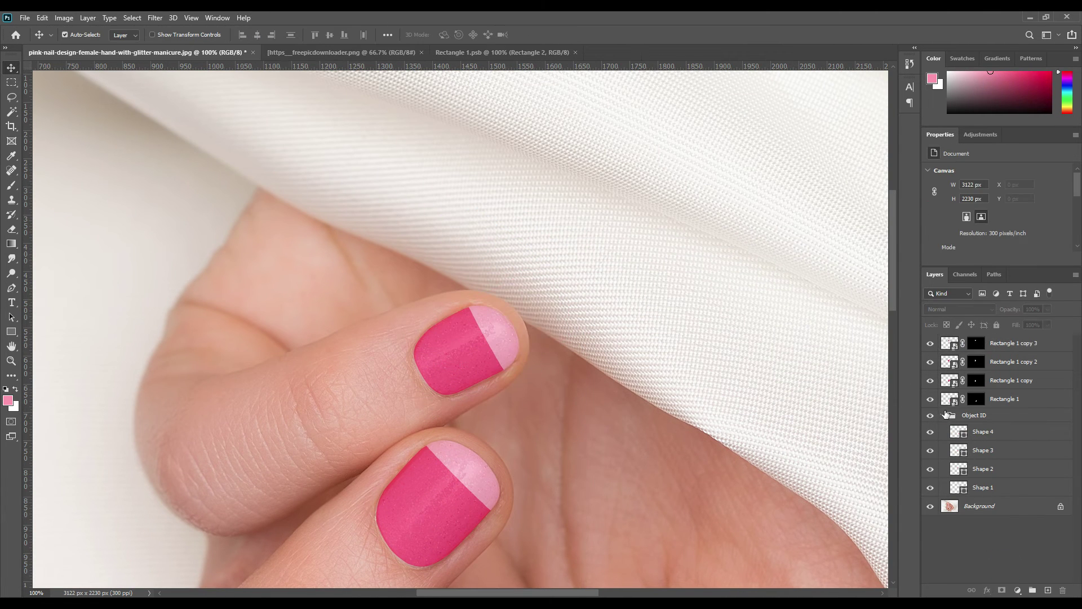
Step: Move the Object ID group to the top and set all four Rectangle layers to 100% opacity
left_click(943, 415)
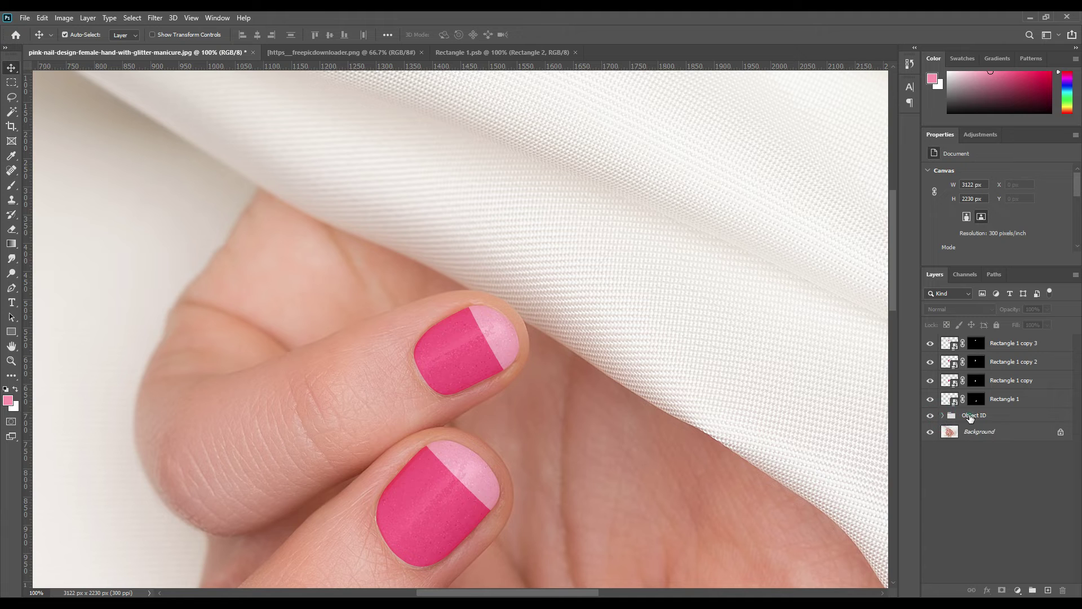
left_click_drag(966, 415, 980, 337)
left_click(997, 362)
left_click(995, 419, "shift")
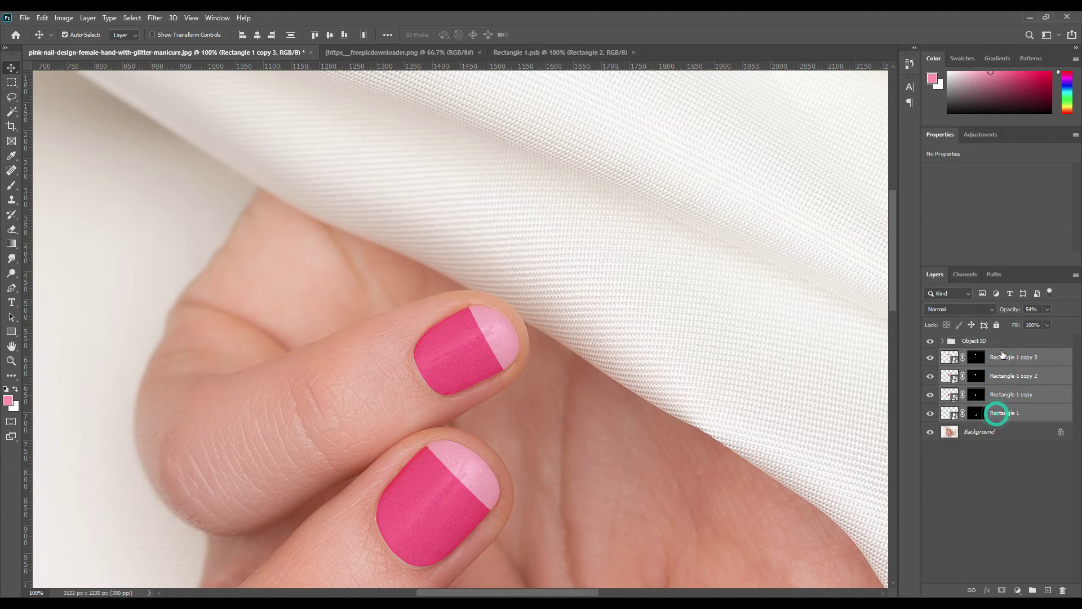
left_click_drag(1009, 309, 1, 333)
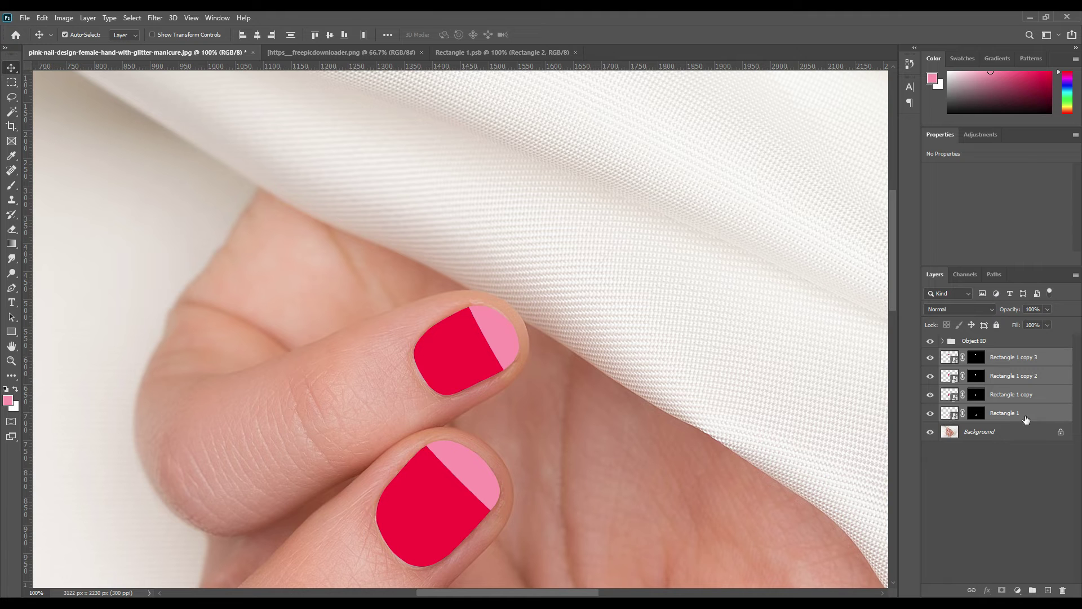
left_click(983, 485)
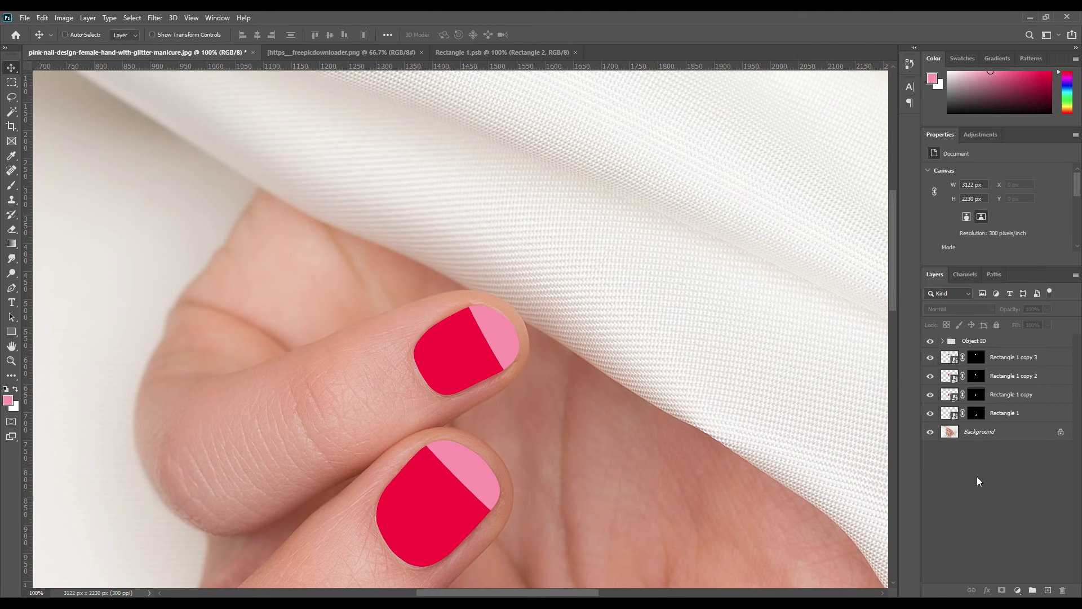
Step: Fit the photo on screen and load all four nail masks as one combined selection
key("ctrl+0")
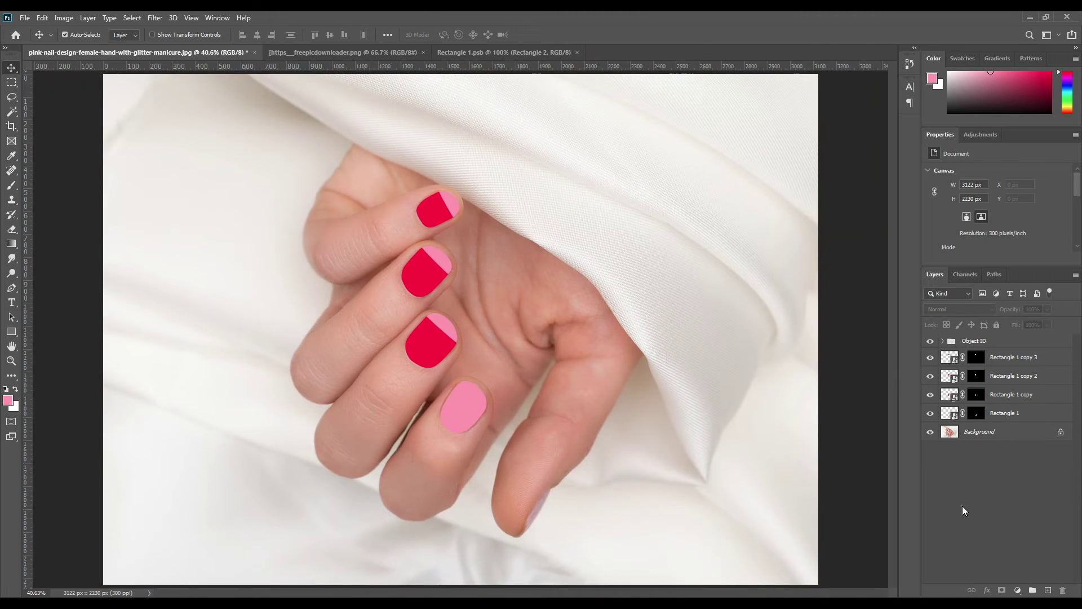
left_click(974, 447)
left_click(976, 414, "ctrl")
left_click(976, 396, "ctrl+shift")
left_click(977, 376, "ctrl+shift")
left_click(976, 358, "ctrl+shift")
Step: Copy the selected nails from Background to Layer 1 and move it just under Object ID
left_click(995, 432)
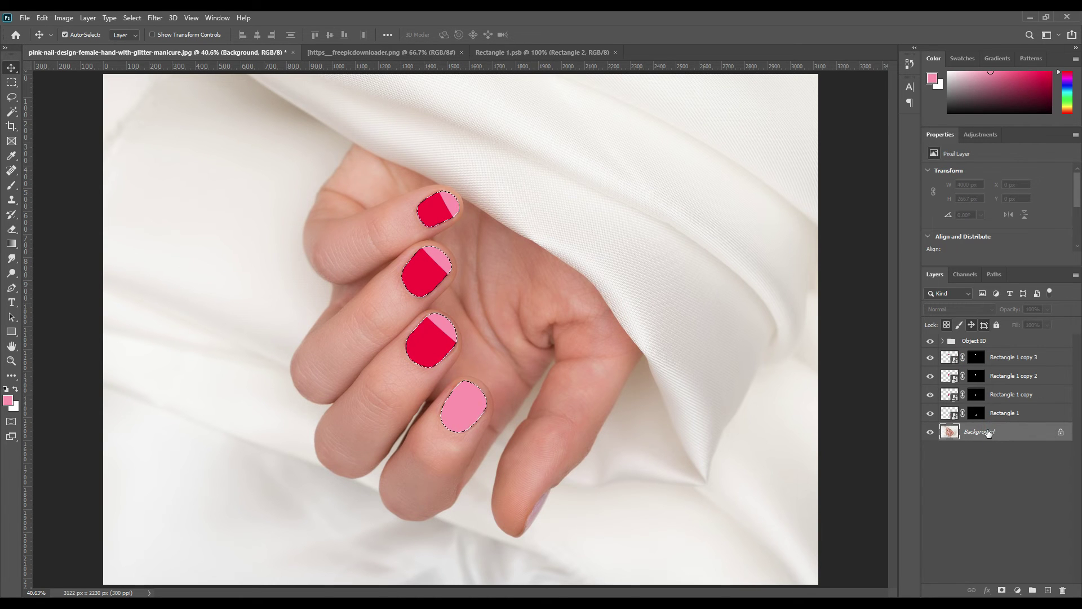
key("ctrl+j")
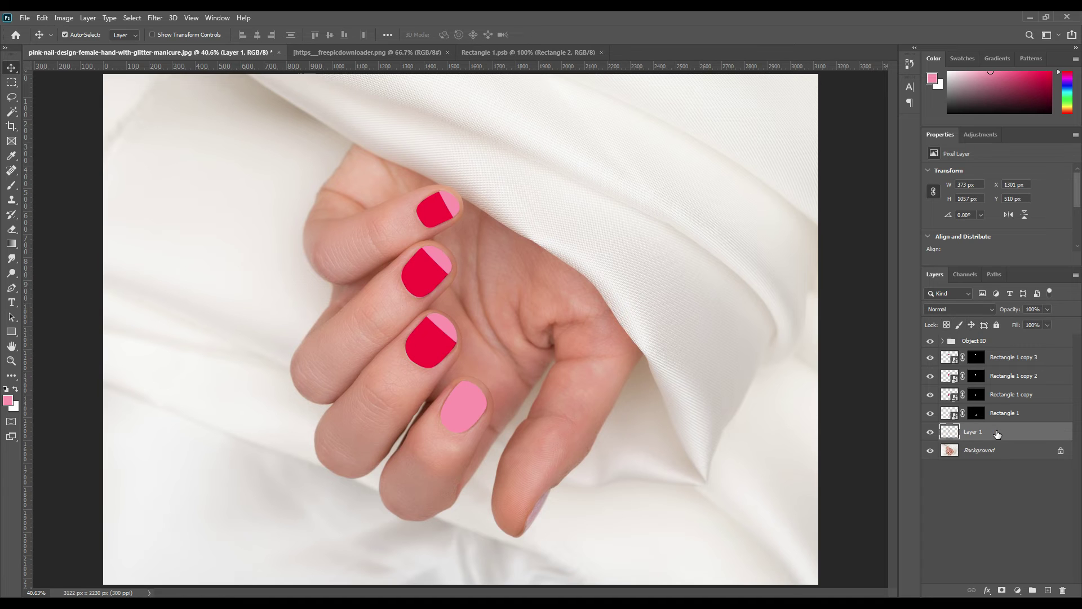
left_click_drag(998, 433, 984, 359)
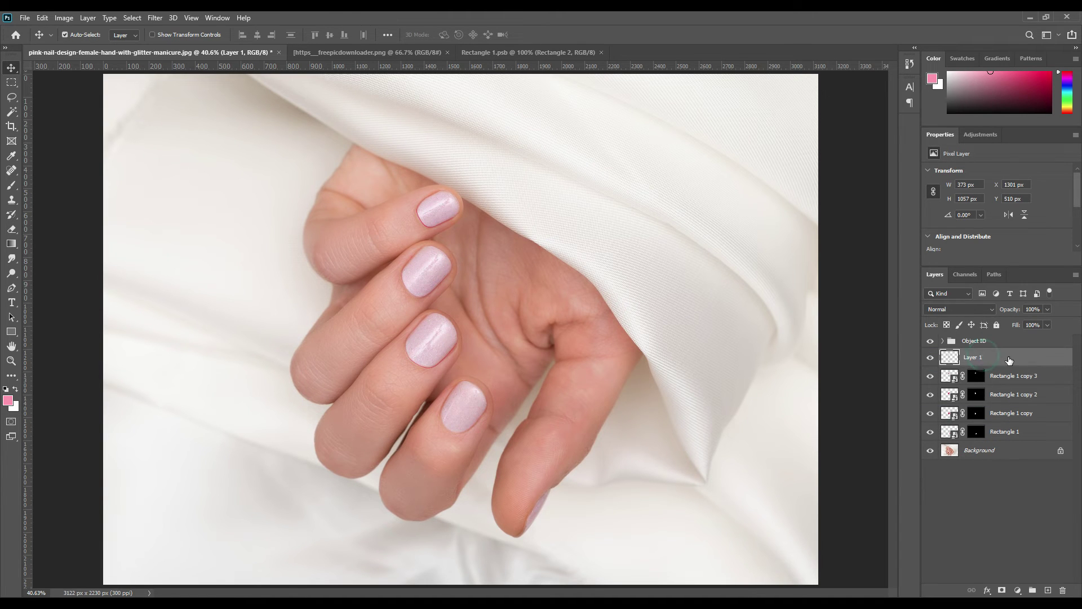
Step: Desaturate Layer 1 with Hue/Saturation at -100 and hide it
left_click(63, 17)
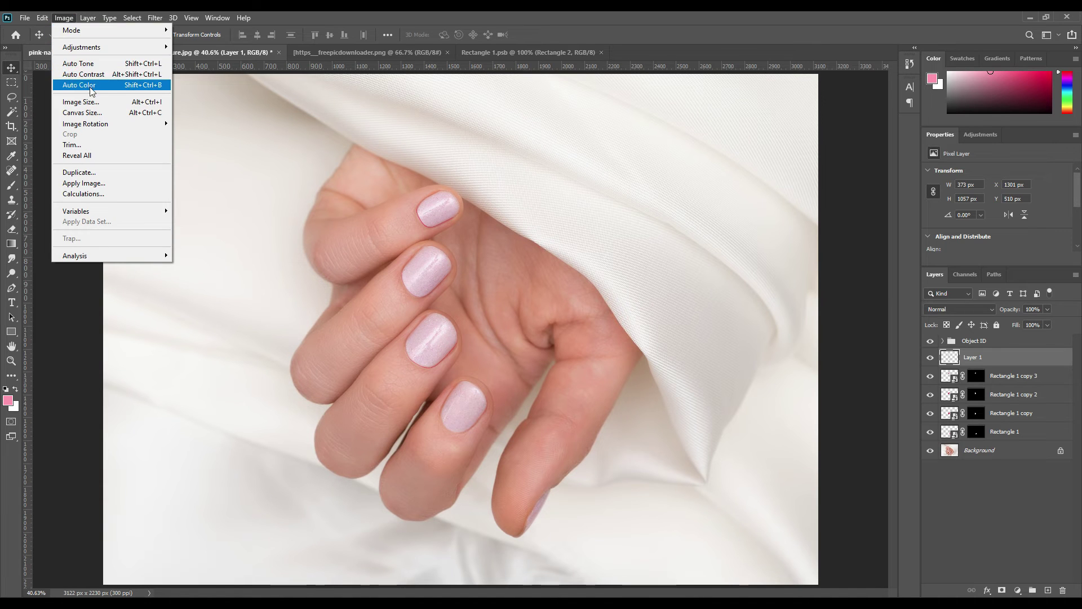
mouse_move(96, 54)
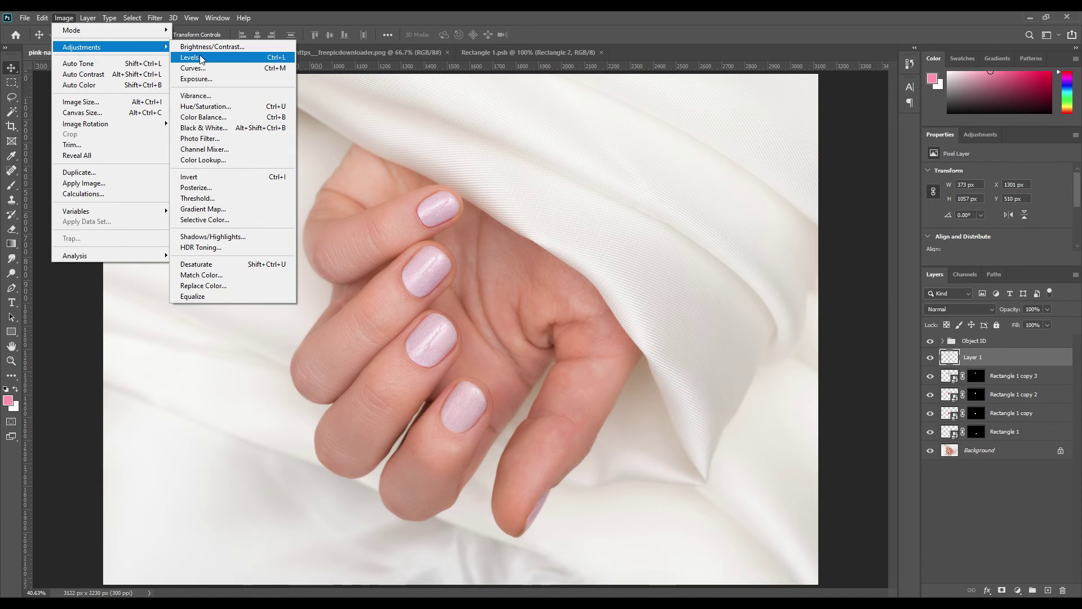
left_click(228, 108)
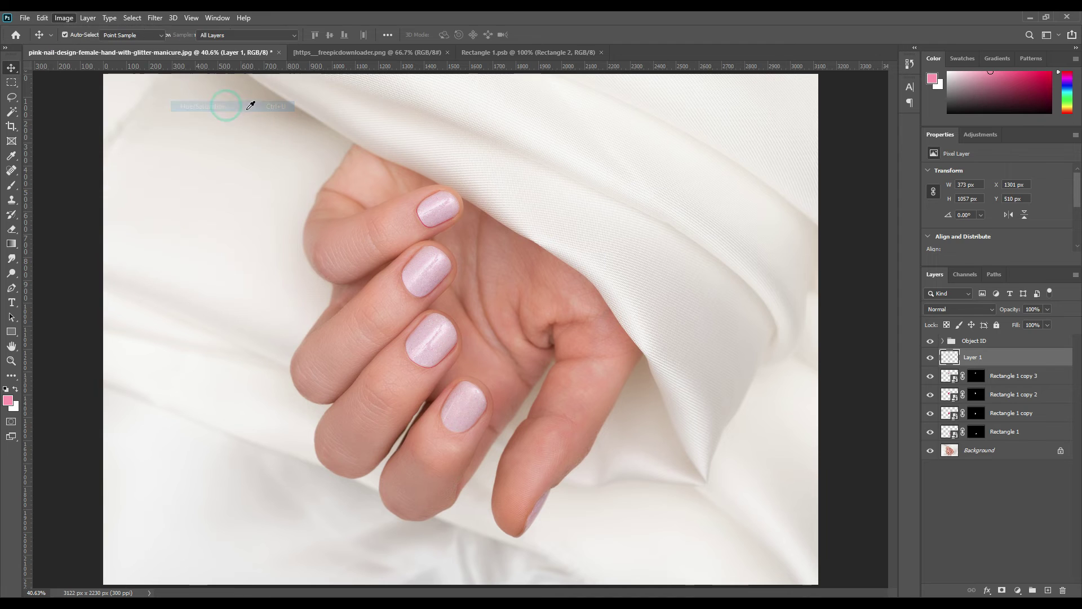
left_click_drag(774, 263, 716, 264)
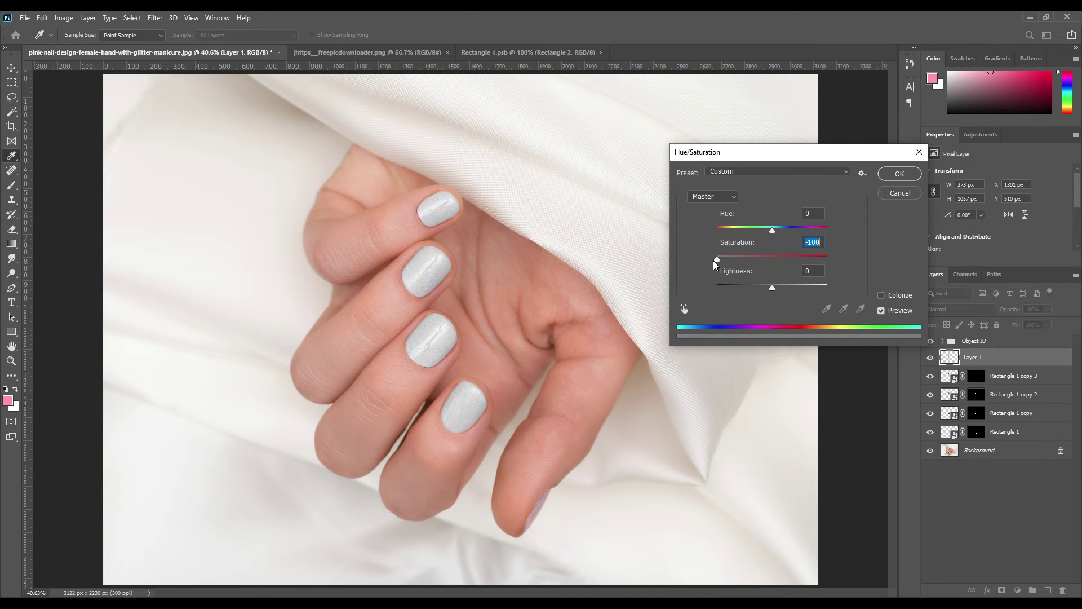
left_click(898, 175)
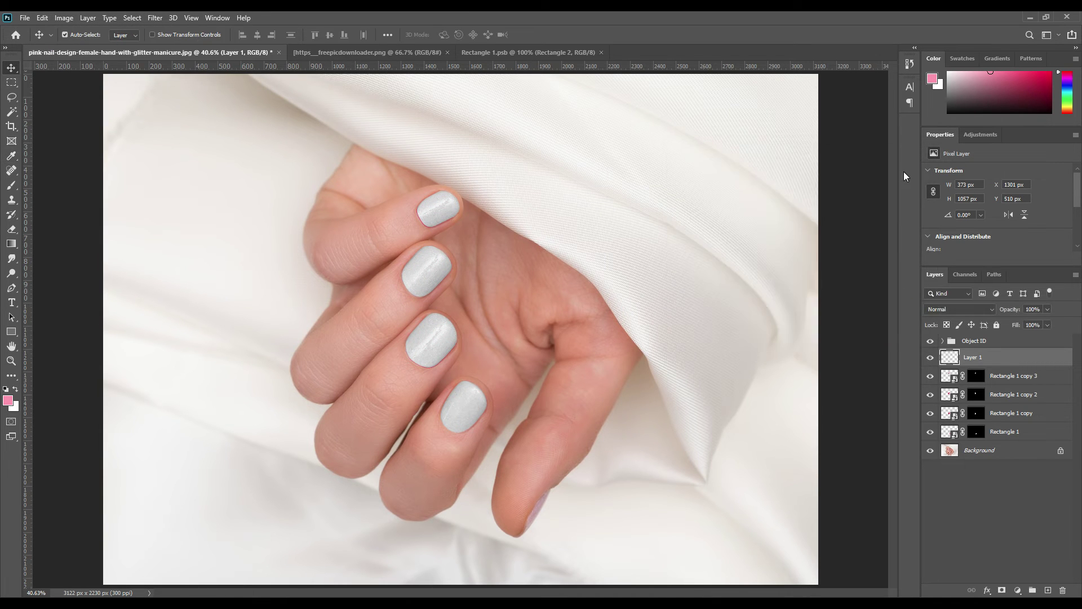
left_click(1006, 358)
left_click(930, 357)
left_click(998, 431)
Step: Place the floral image into the Rectangle 1 smart object, scaled to cover the rectangle
double_click(952, 433)
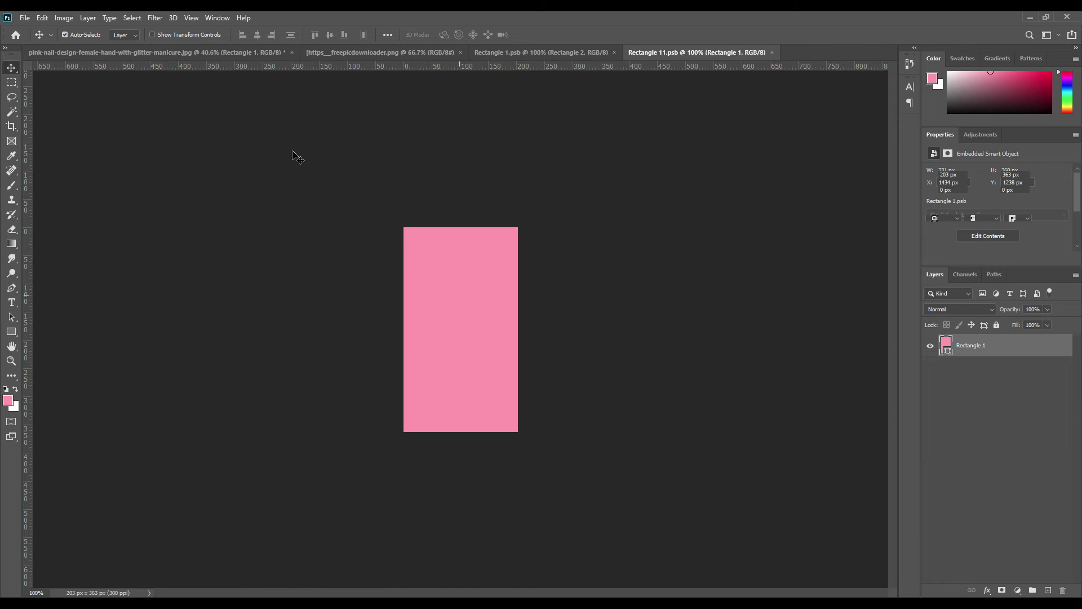
left_click(364, 52)
left_click_drag(985, 351, 482, 323)
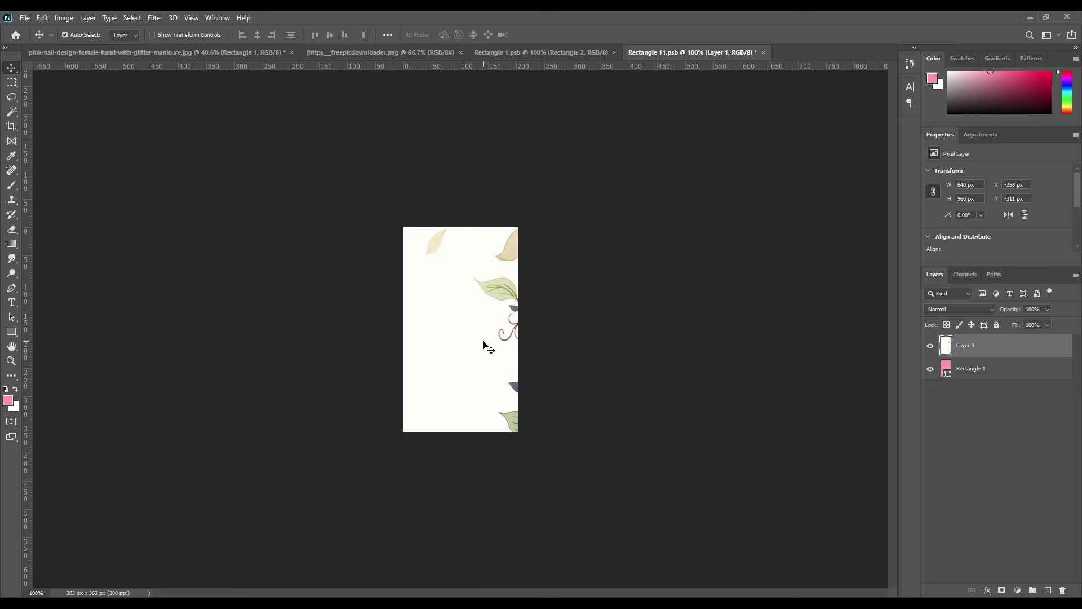
key("ctrl+t")
left_click_drag(620, 322, 480, 402)
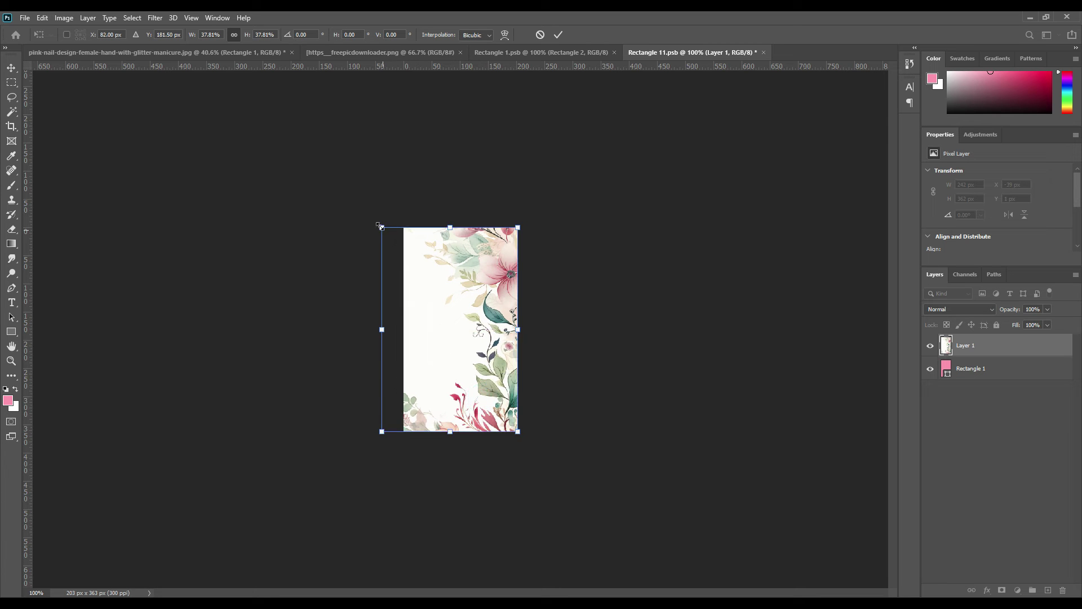
left_click_drag(379, 227, 247, 167)
left_click(558, 35)
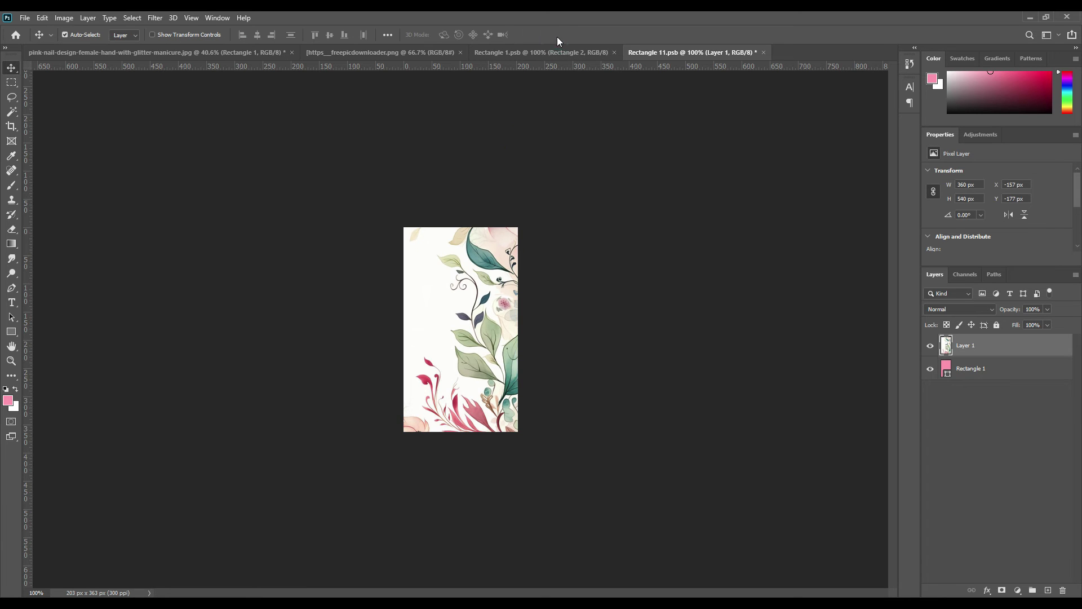
Step: Save the Rectangle 1.psb contents and close it, returning to the hand photo
left_click(25, 17)
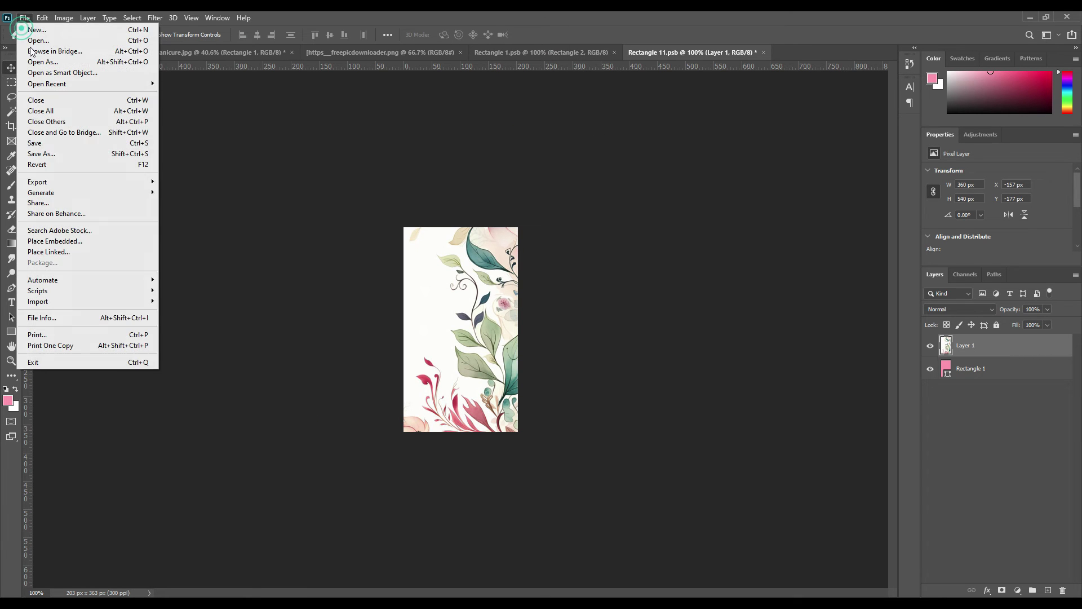
left_click(57, 143)
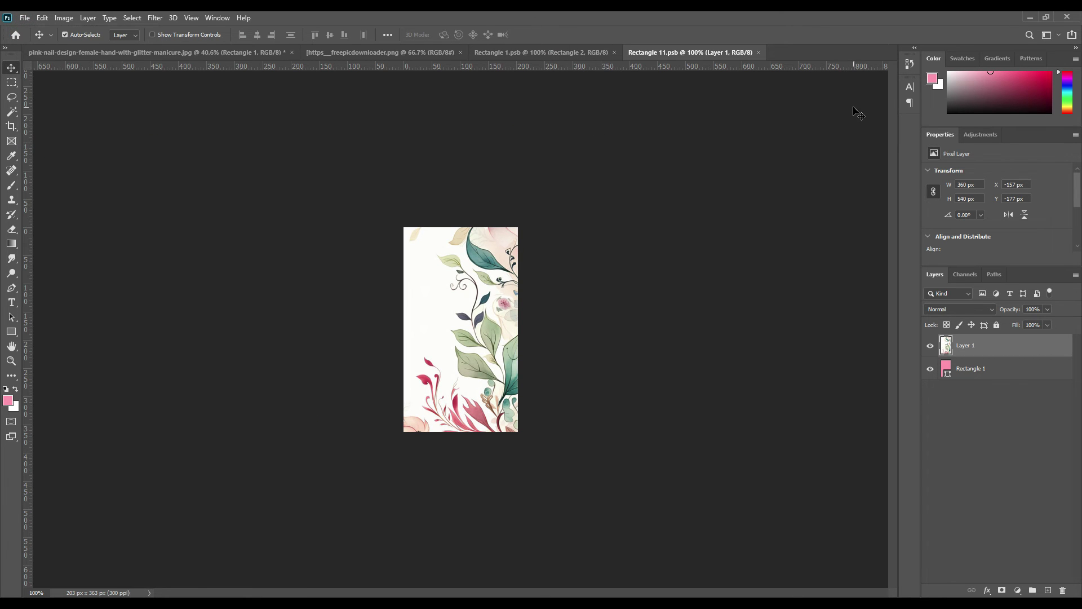
left_click(759, 52)
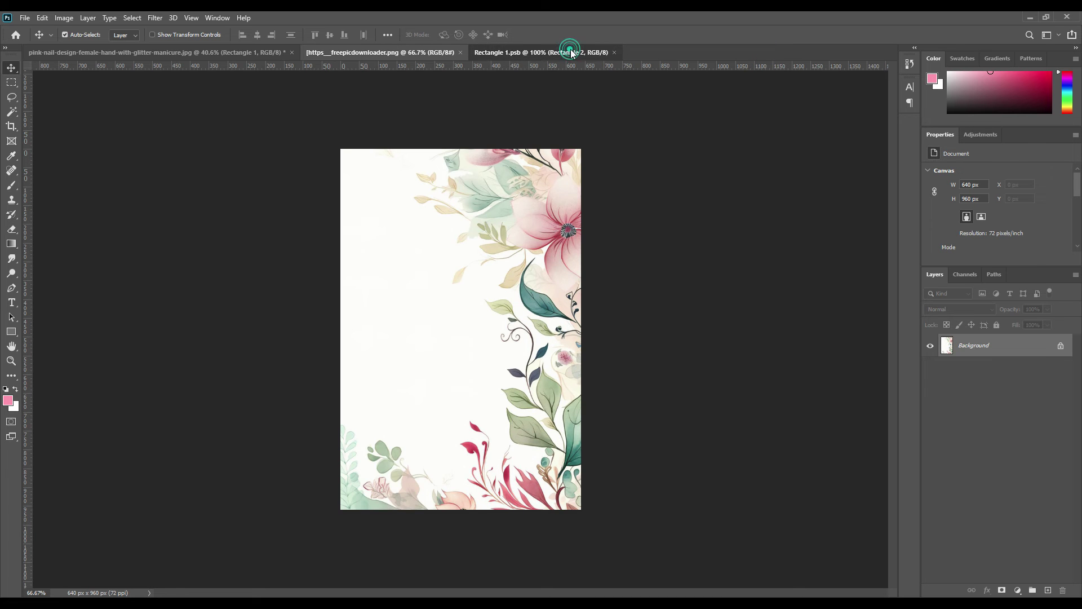
left_click(589, 53)
left_click(614, 52)
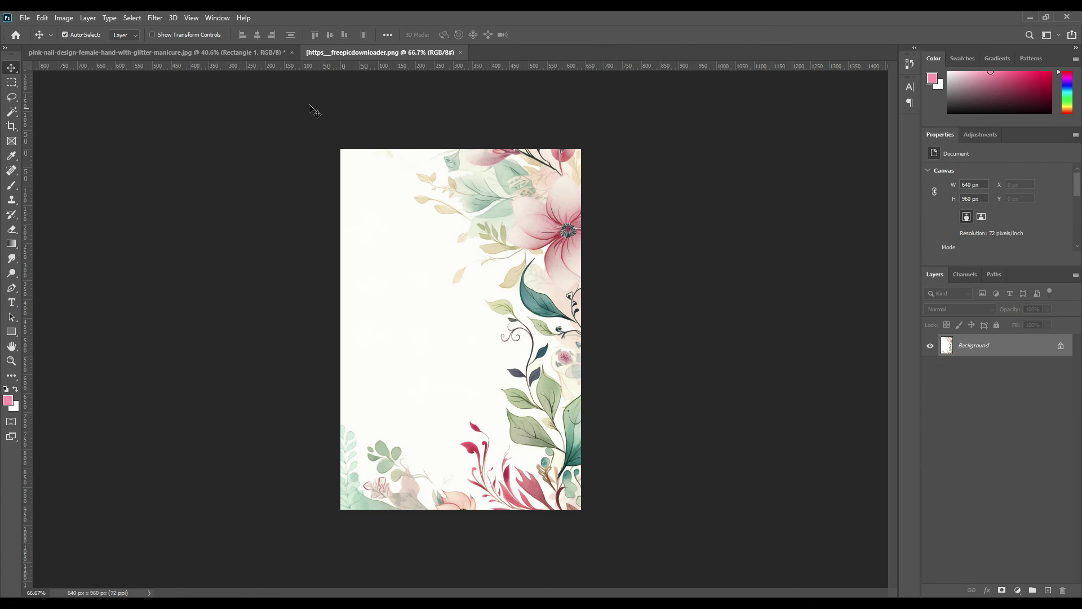
left_click(239, 53)
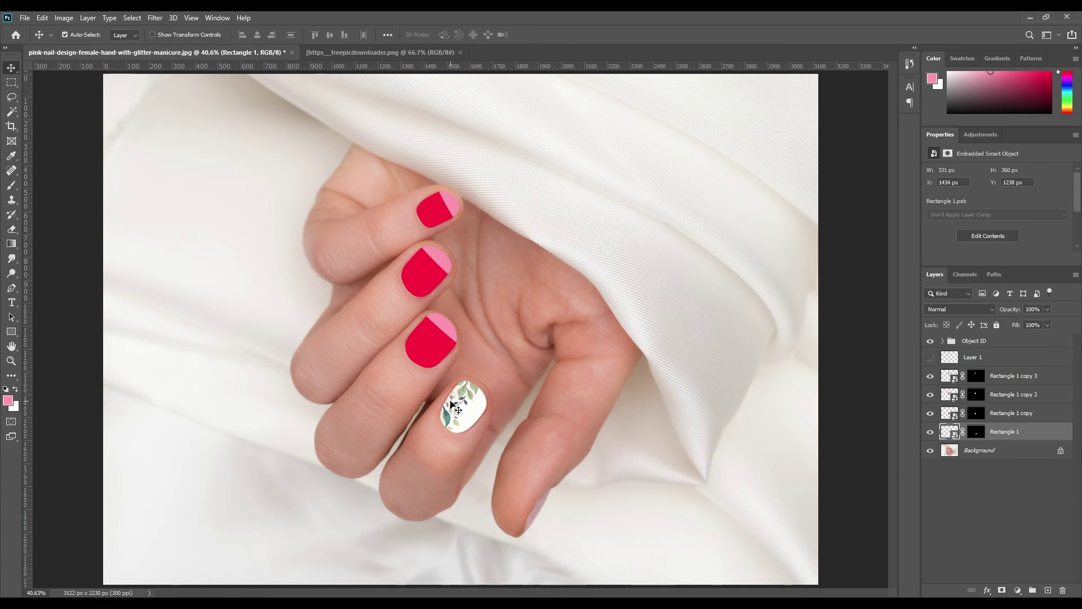
Step: Paste the floral design into the remaining nails' smart objects
double_click(953, 417)
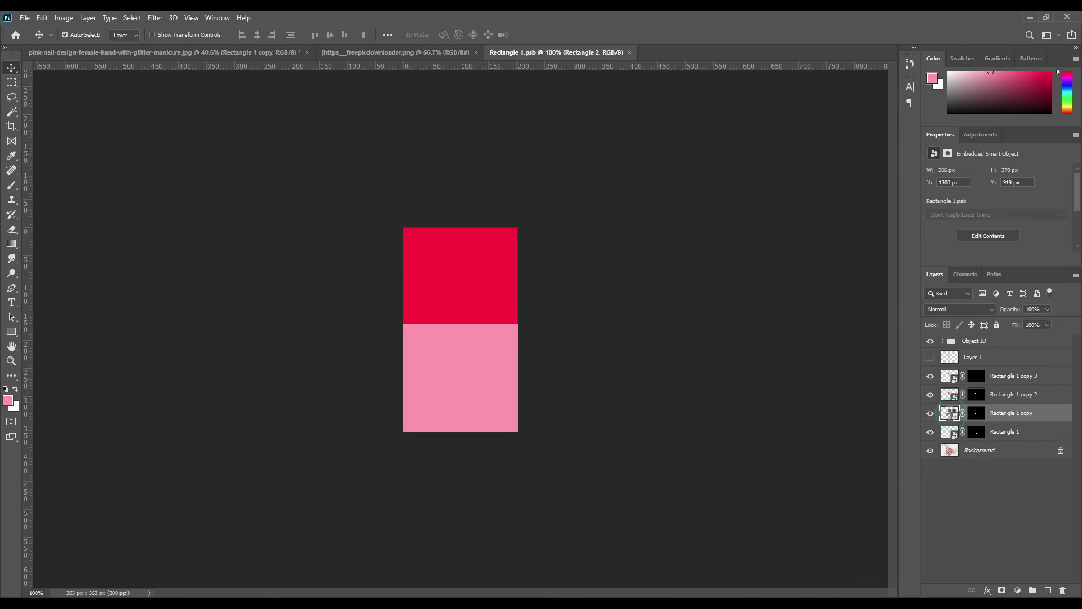
key("ctrl+v")
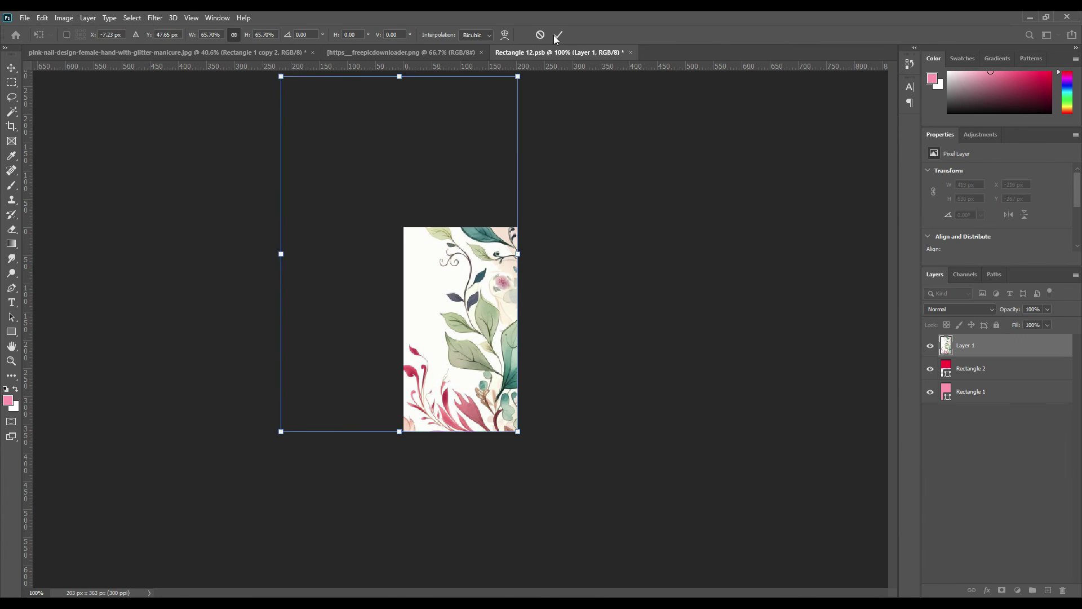
double_click(953, 377)
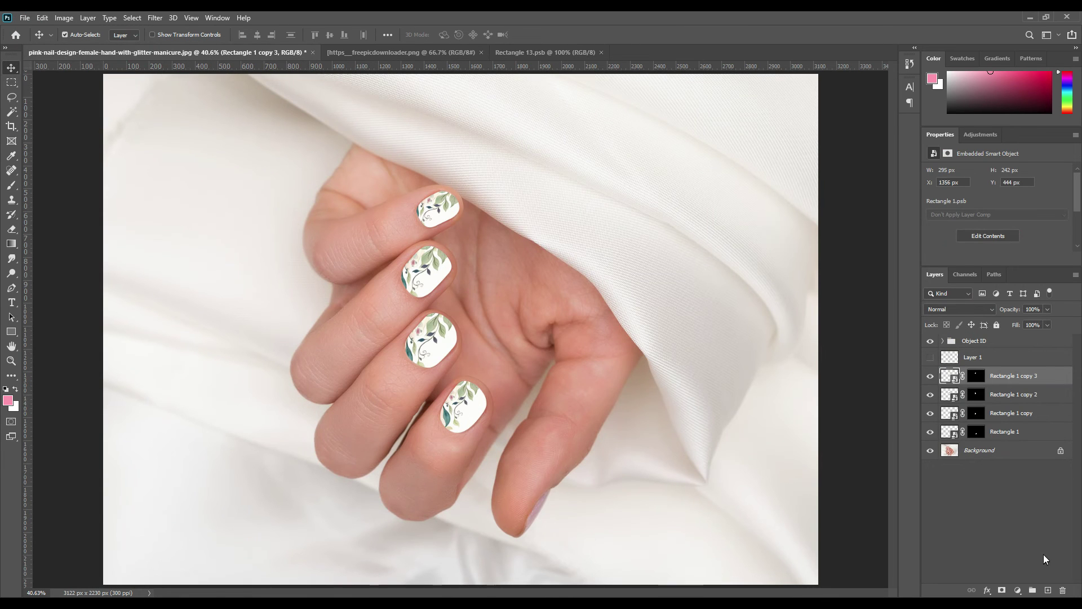
left_click(1036, 540)
Step: Show the grey Layer 1 and duplicate it twice
left_click(959, 358)
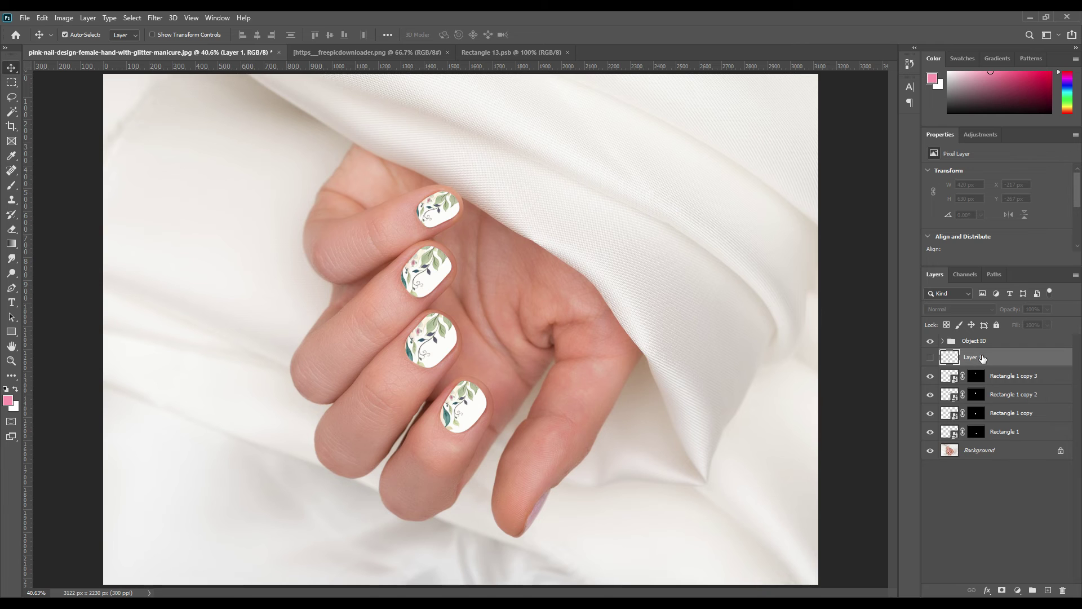
left_click(929, 357)
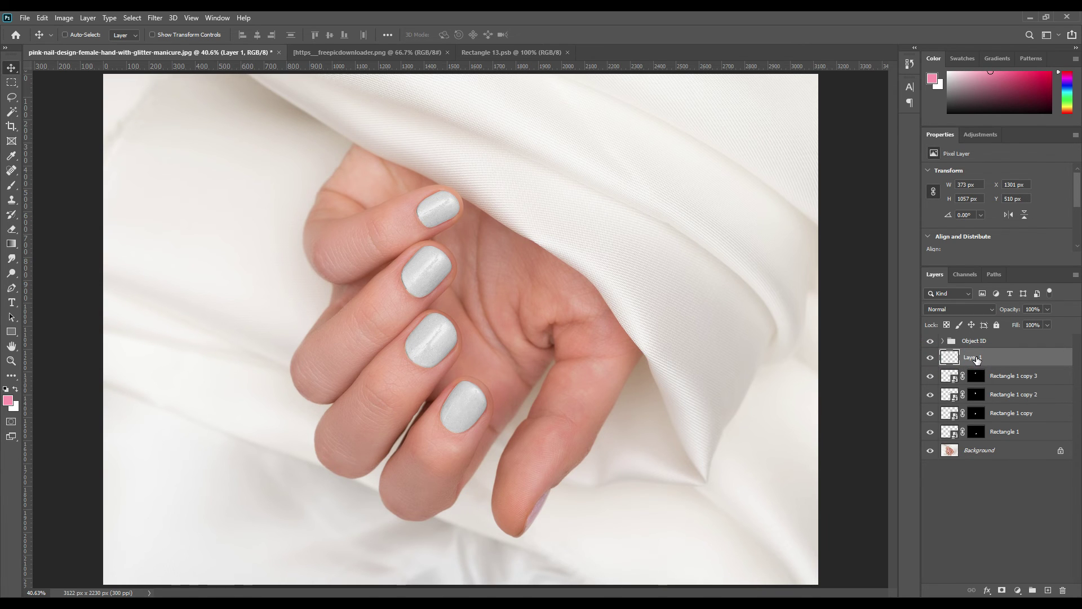
key("ctrl+j")
key("ctrl+j")
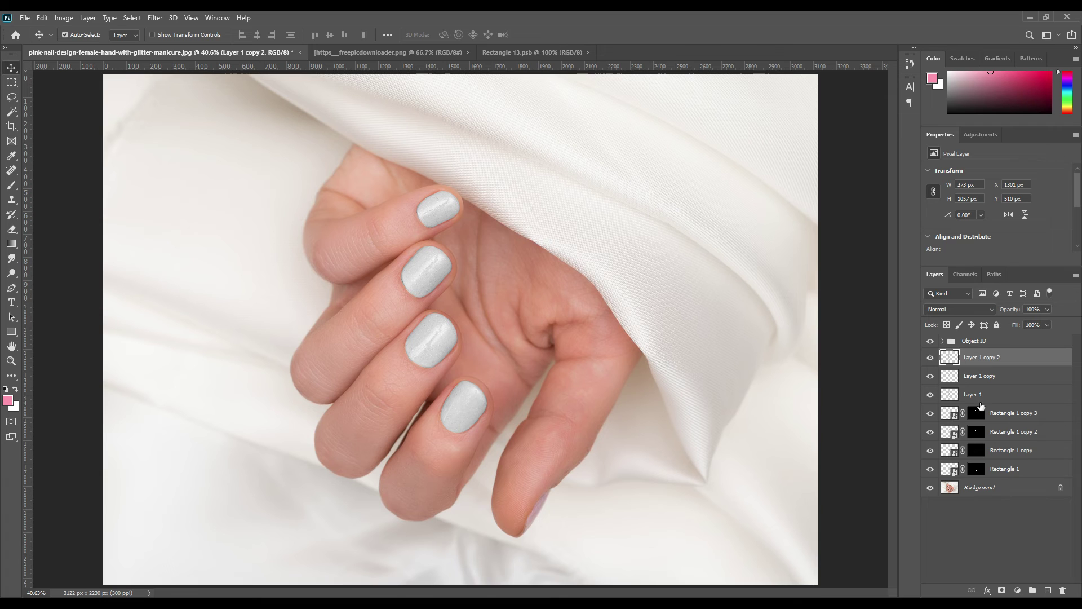
Step: Rename the three grey layers Shadow, Mitone and Light from bottom to top
double_click(972, 395)
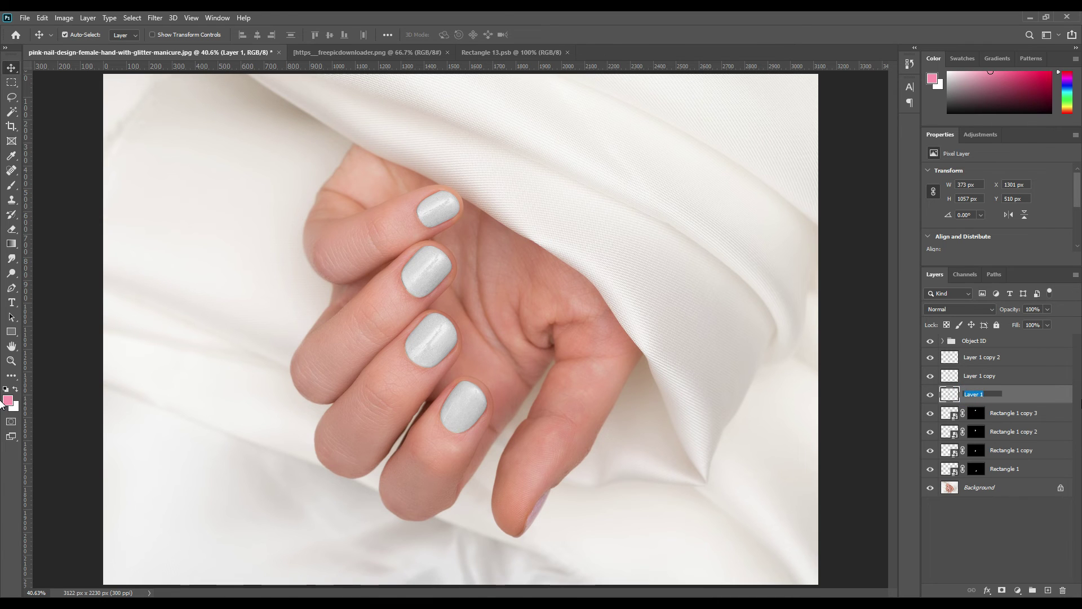
type("Shadow")
key("Return")
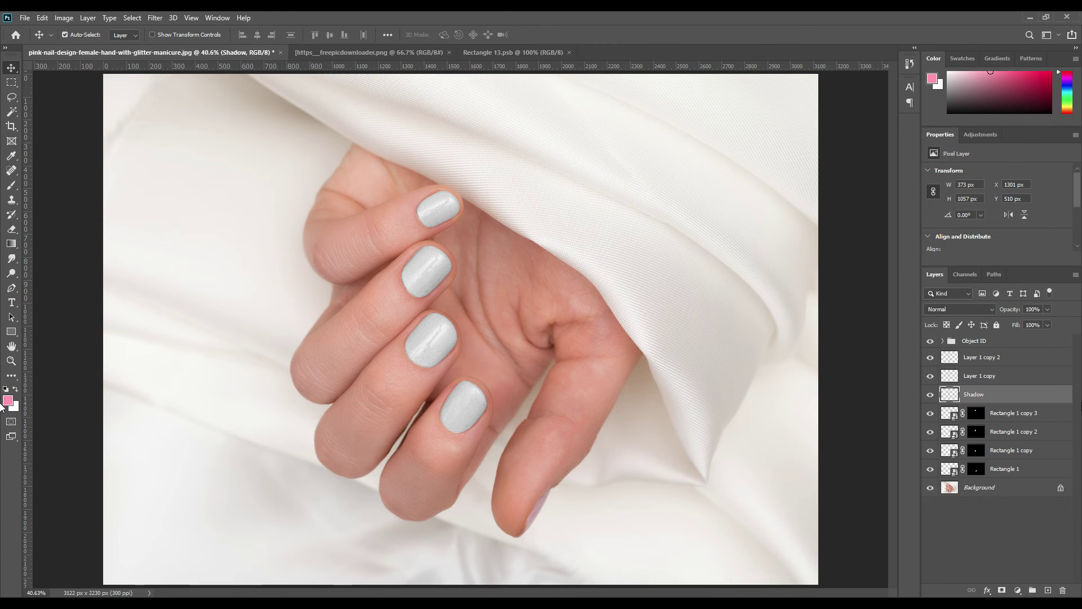
double_click(982, 375)
type("Mito")
key("Return")
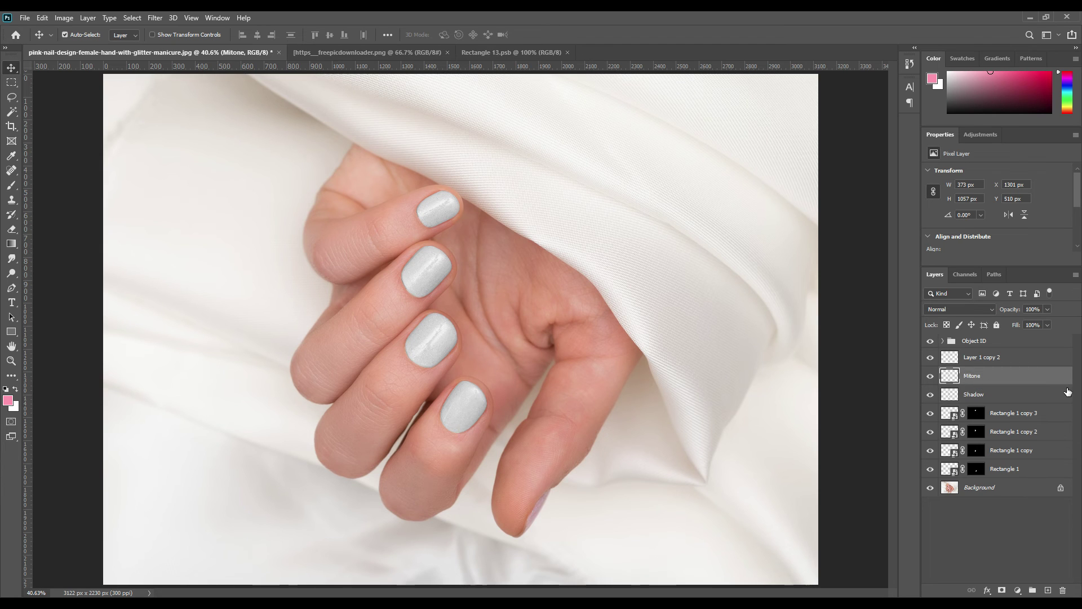
double_click(990, 361)
type("Light")
key("Return")
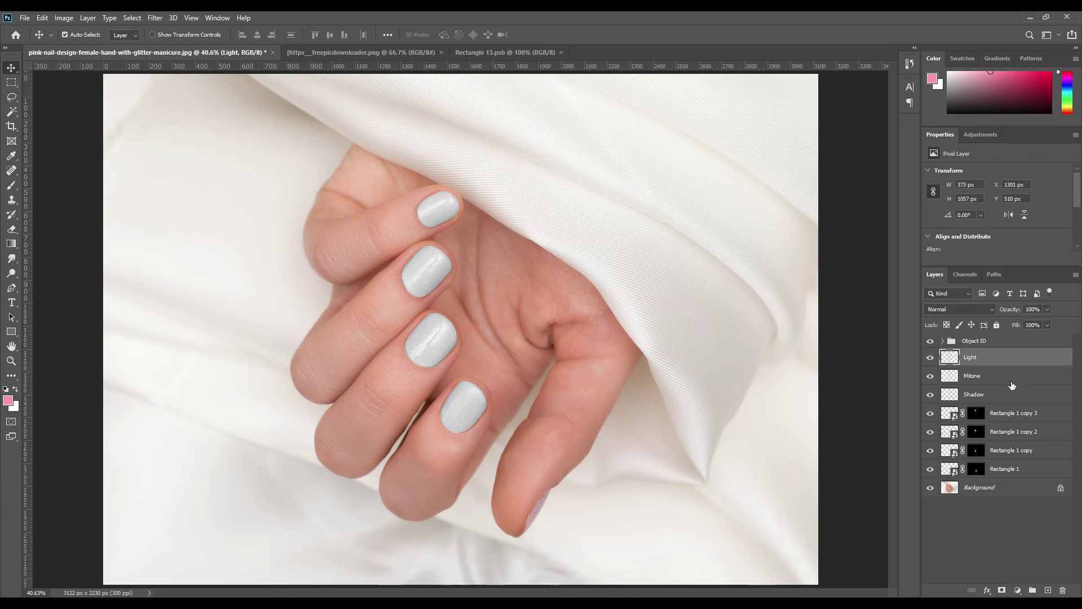
Step: Hide Light and Mitone, and set the Shadow layer's blend mode to Linear Burn
left_click(930, 357)
left_click(930, 376)
left_click(985, 395)
left_click(972, 310)
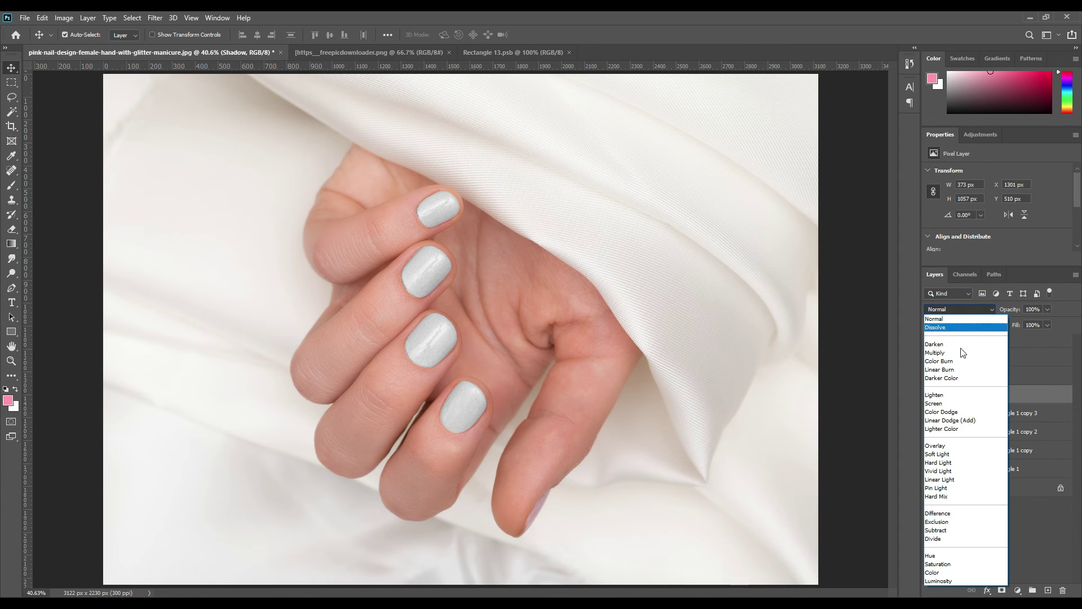
left_click(953, 369)
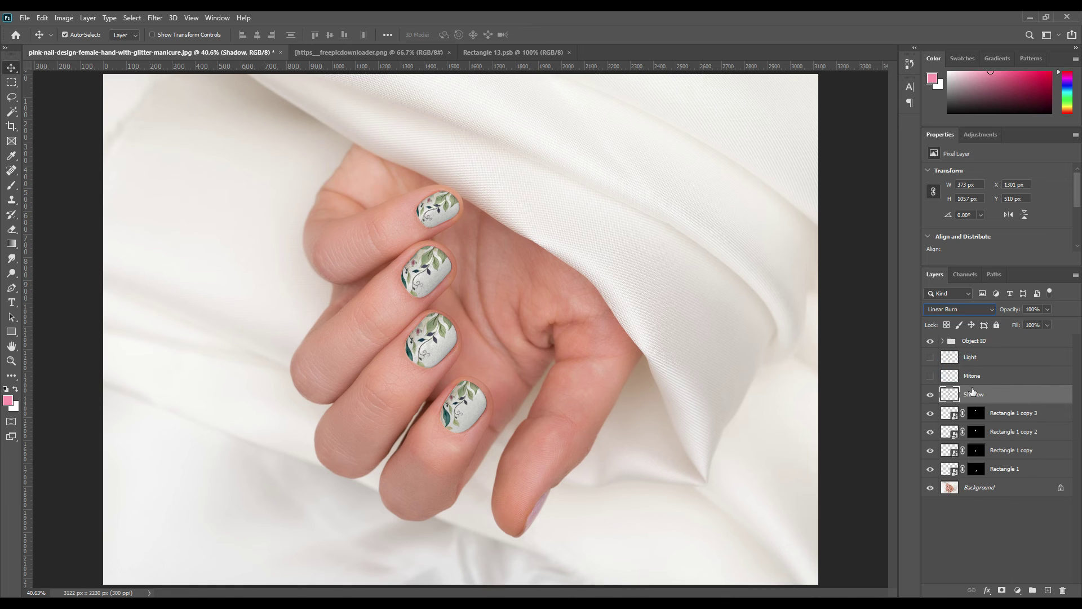
Step: Show the Mitone layer and set its blend mode to Color Dodge
left_click(931, 377)
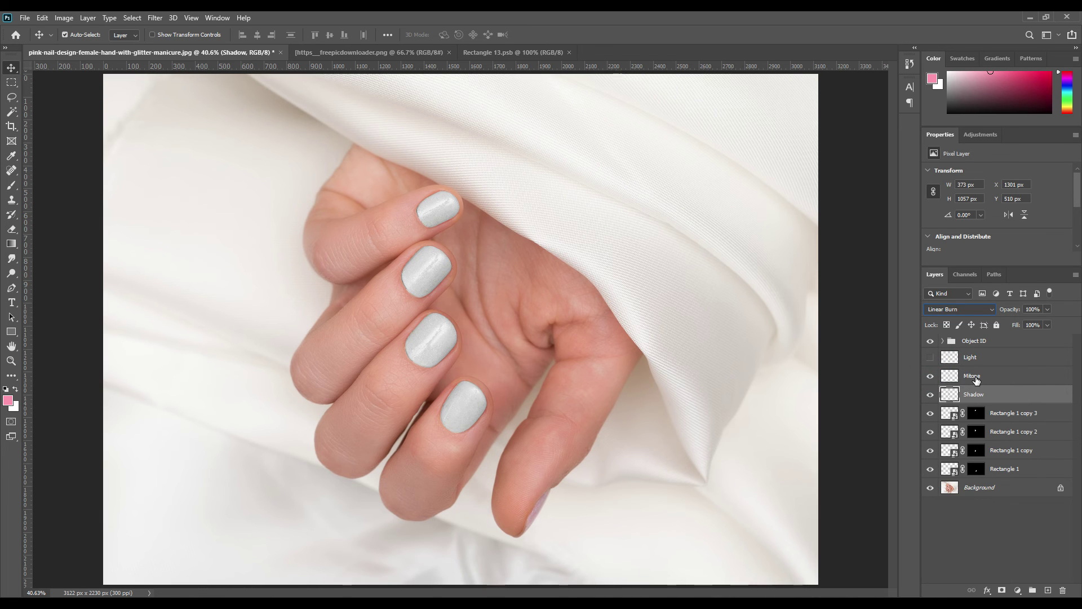
left_click(977, 381)
left_click(969, 309)
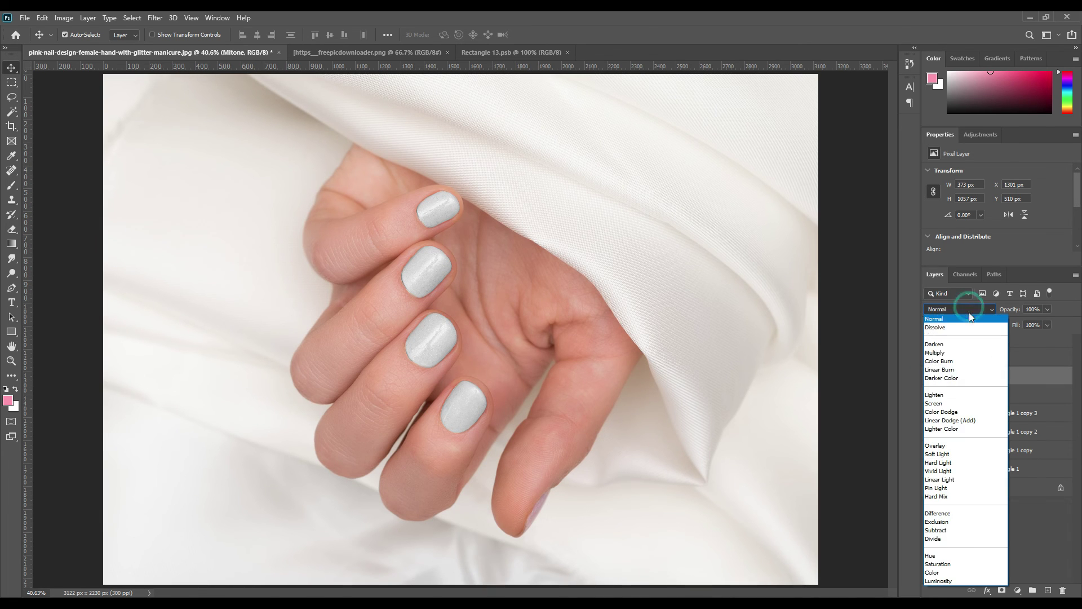
left_click(963, 416)
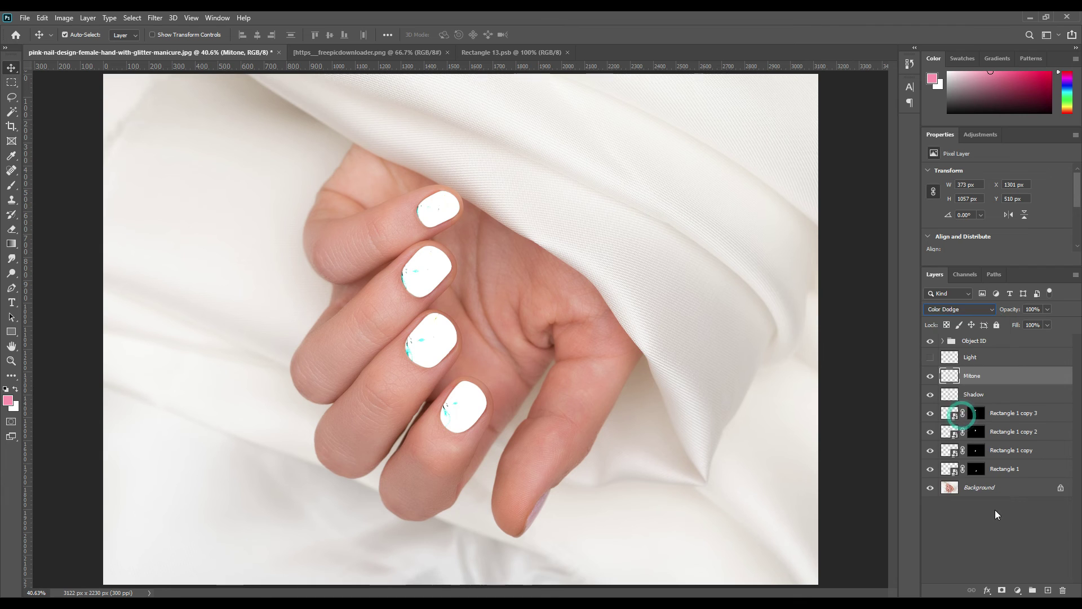
left_click(993, 512)
left_click(985, 383)
Step: Apply Levels to Mitone with black input raised to 202 and white output lowered, then show Light
key("ctrl+l")
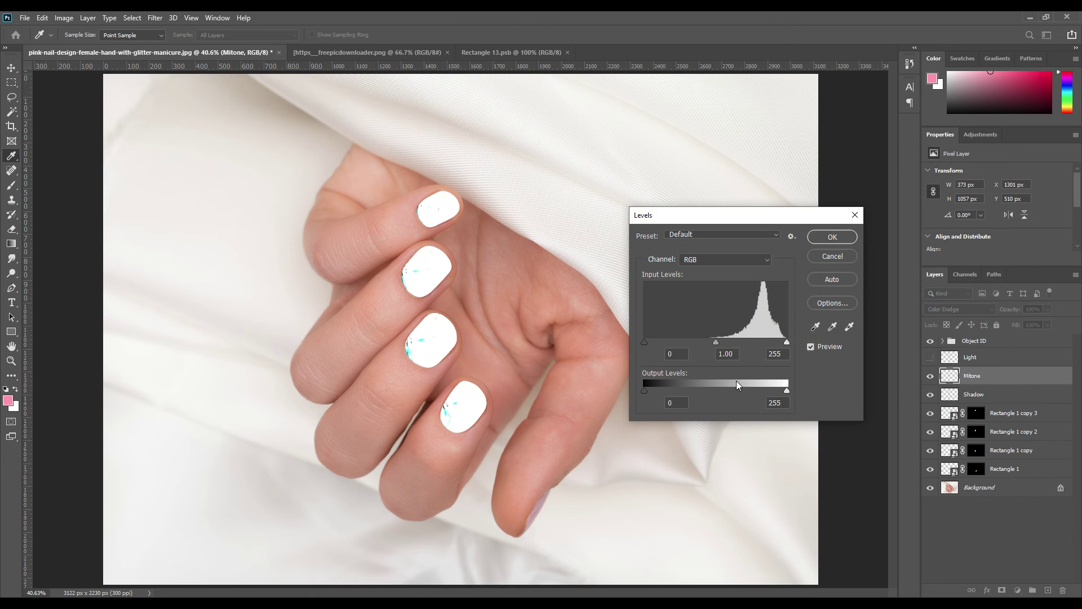
left_click_drag(646, 342, 757, 342)
left_click_drag(786, 389, 698, 391)
left_click(834, 235)
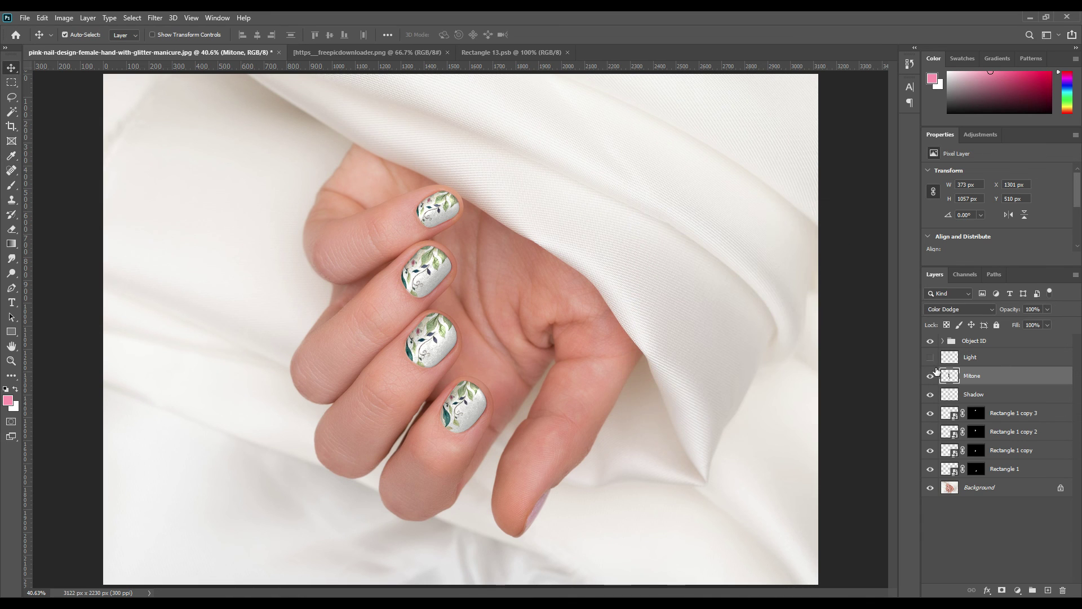
left_click(930, 357)
Step: Set the Light layer to Screen and apply Levels with the black input raised to 226
left_click(991, 358)
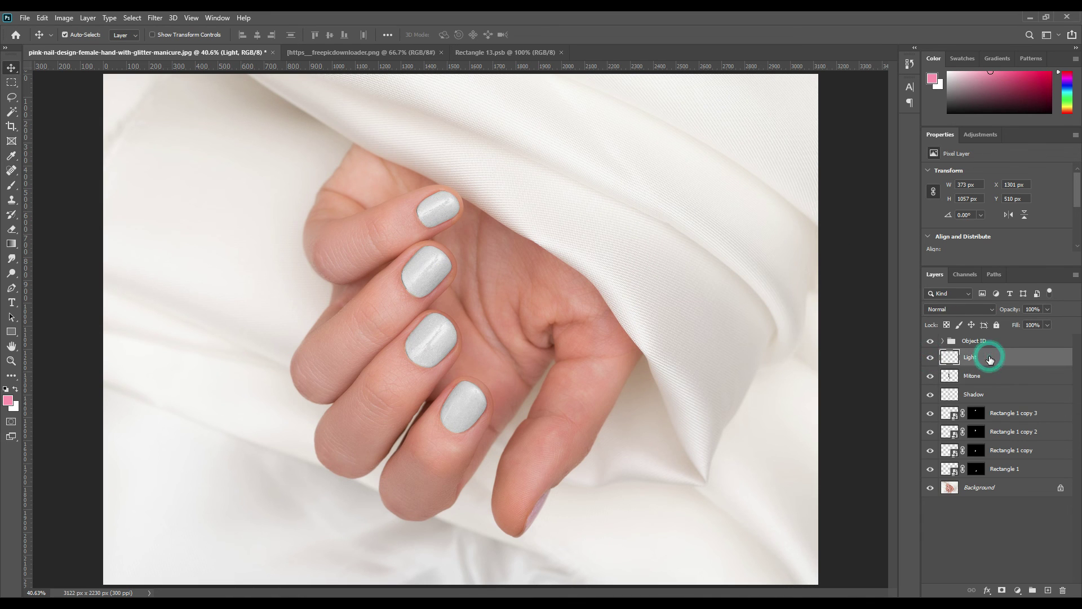
left_click(964, 309)
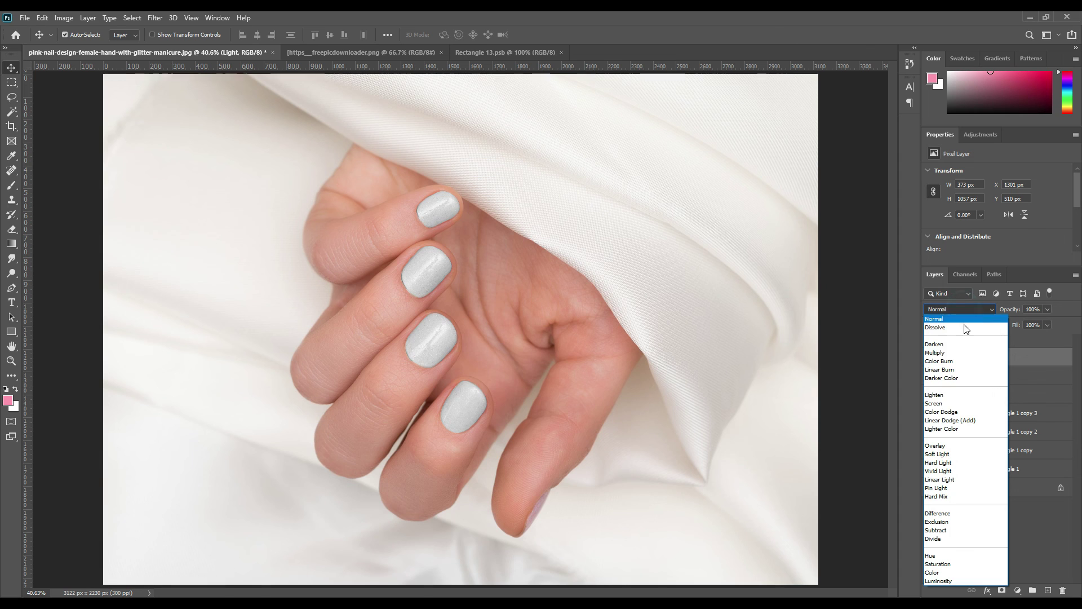
left_click(941, 404)
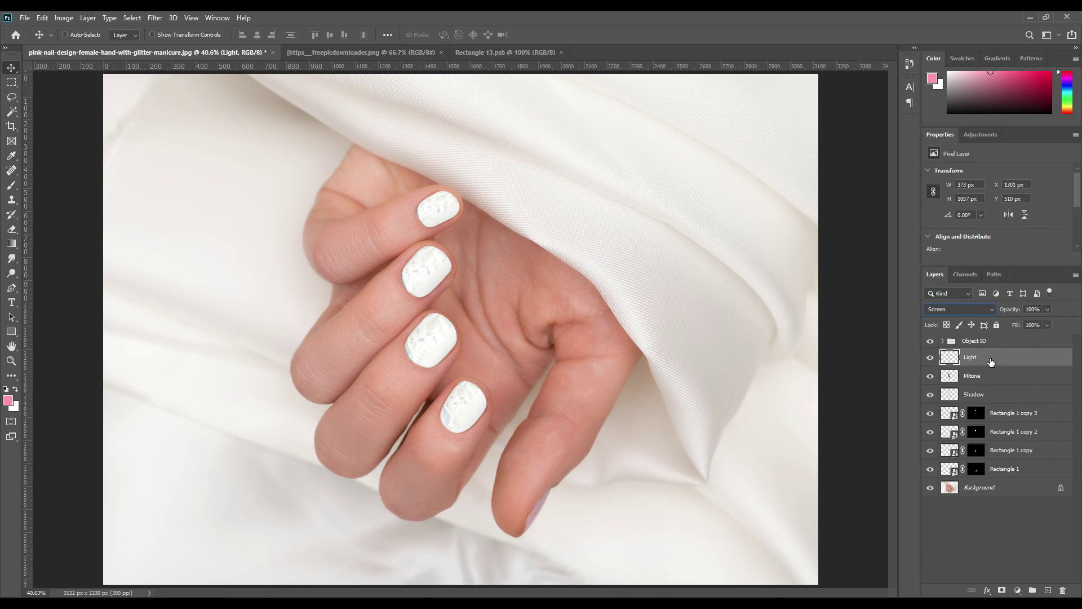
key("ctrl+l")
left_click_drag(645, 343, 772, 343)
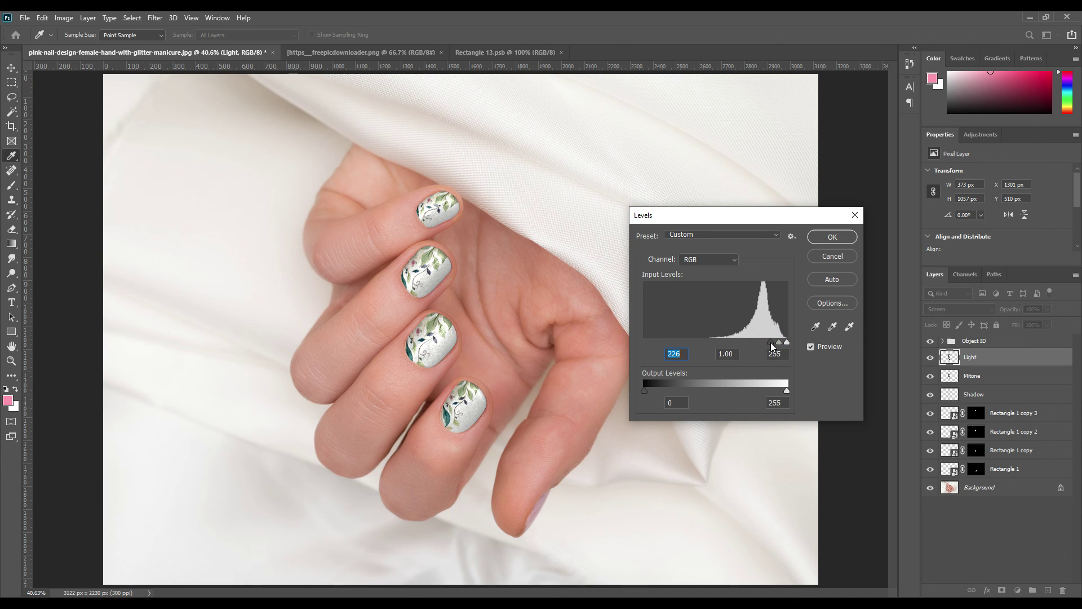
left_click(837, 236)
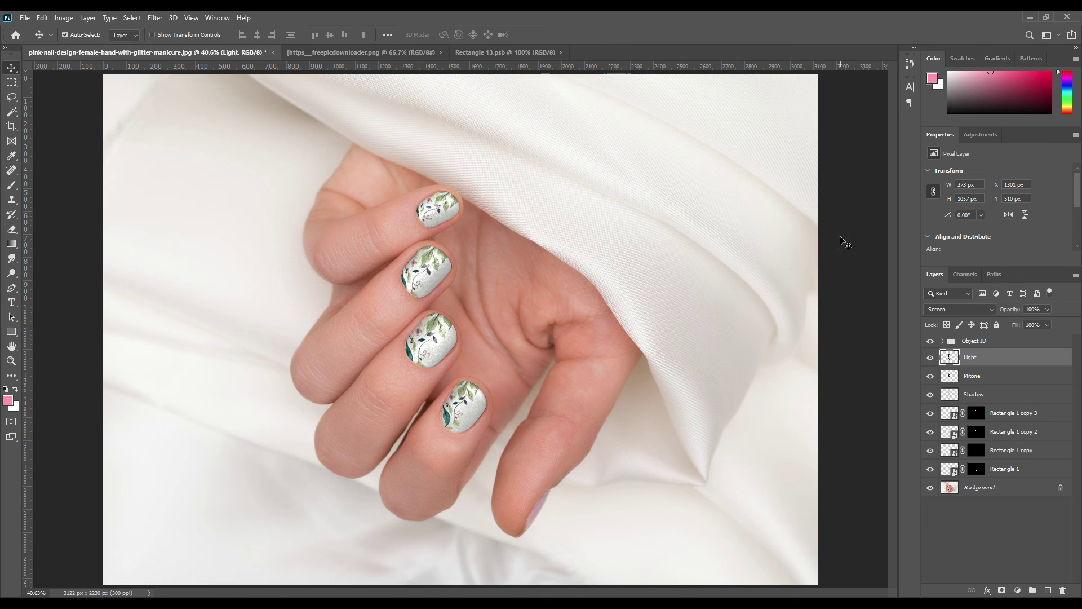
left_click(985, 521)
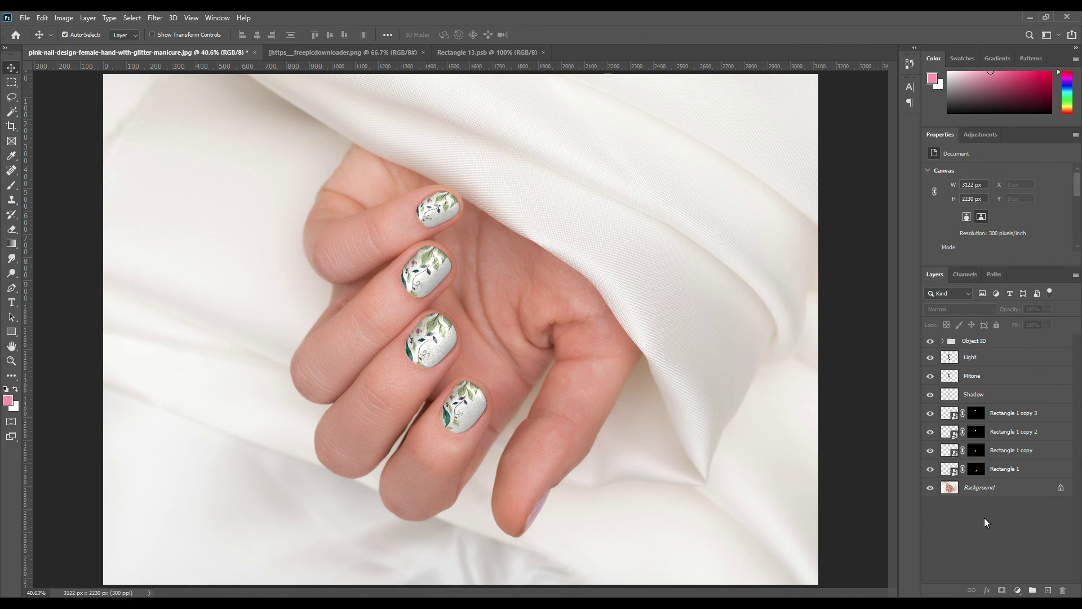
Step: Toggle the Mitone and Light layers off and on to compare their effect
left_click(930, 377)
left_click(931, 378)
left_click(967, 380)
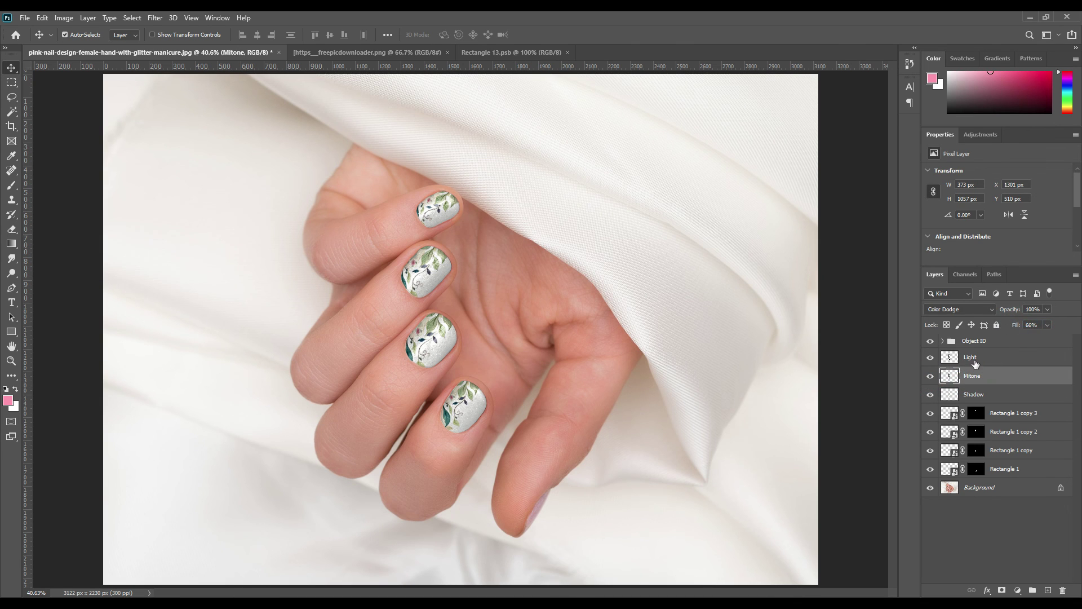
left_click(931, 357)
left_click(931, 359)
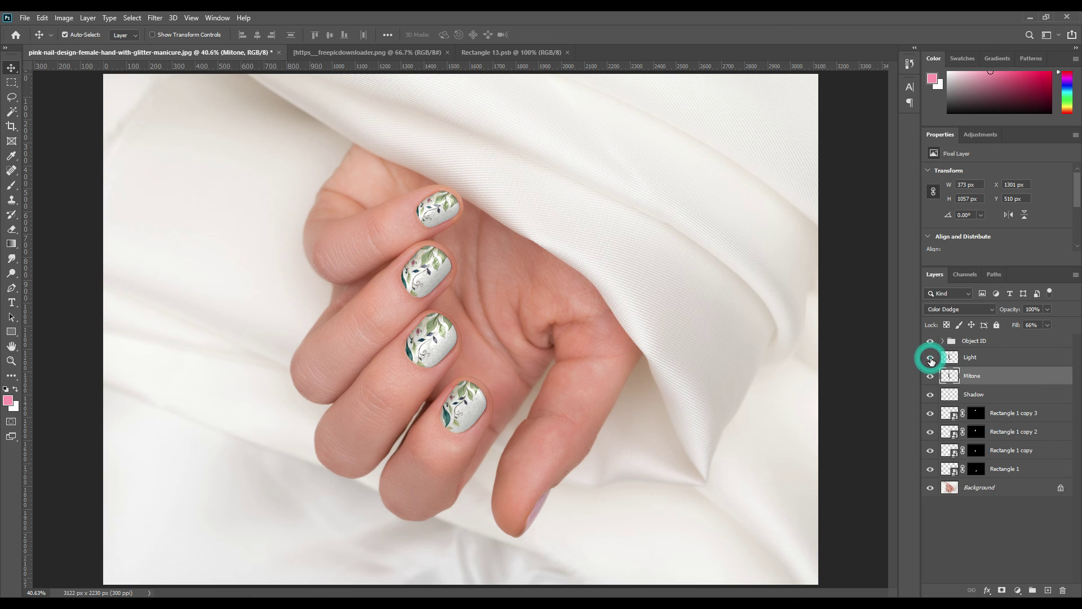
left_click(990, 521)
Step: Zoom in and toggle each of the four nail designs off and on to compare
key("ctrl+plus")
key("ctrl+plus")
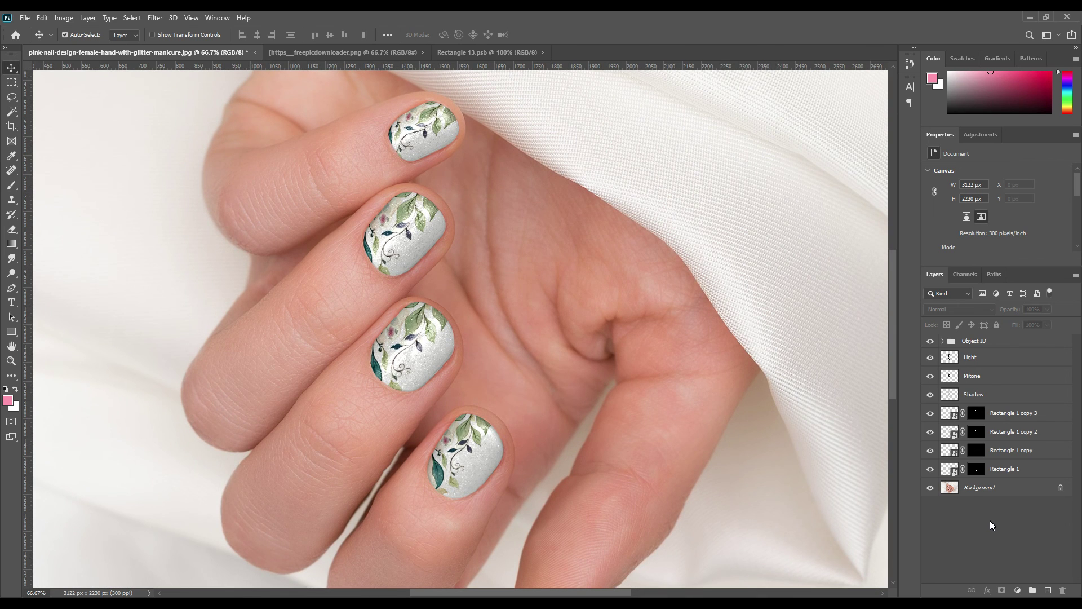
left_click(930, 451)
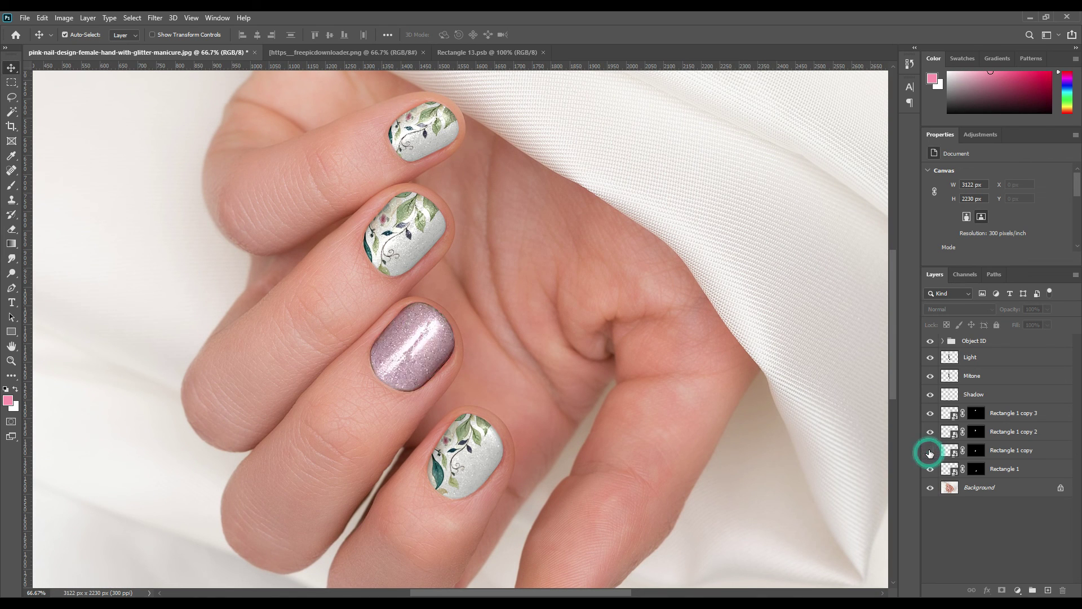
left_click(930, 451)
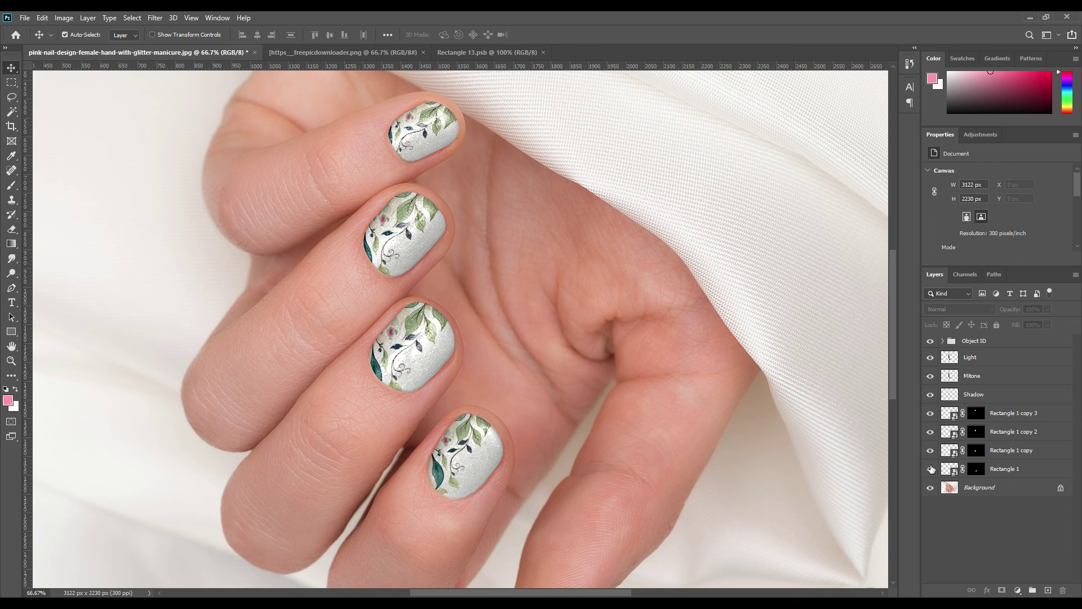
left_click(930, 469)
left_click(931, 469)
left_click(934, 433)
left_click(934, 433)
left_click(931, 413)
left_click(931, 413)
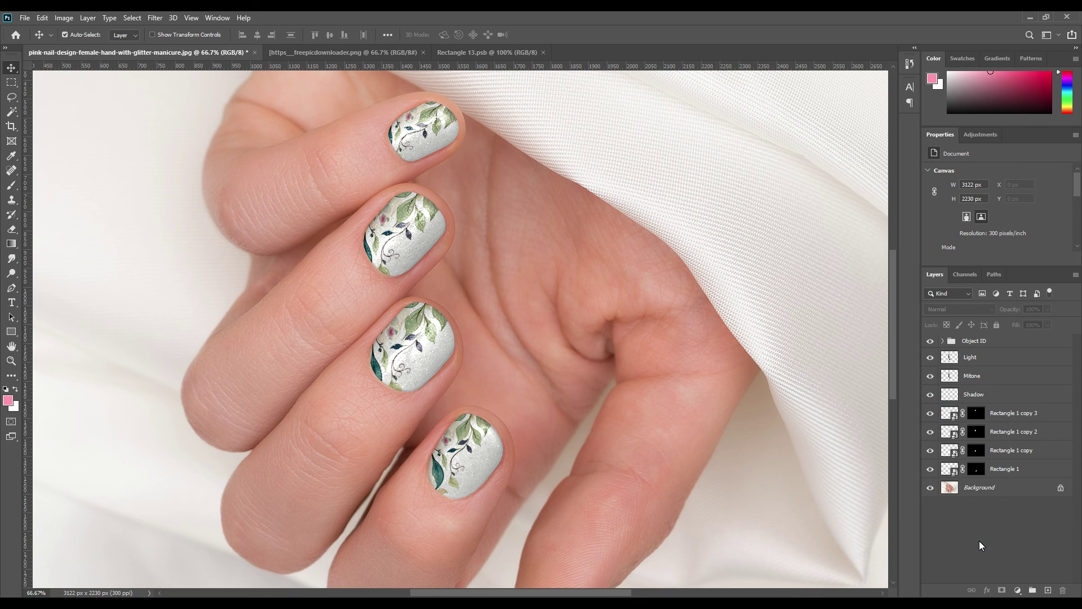